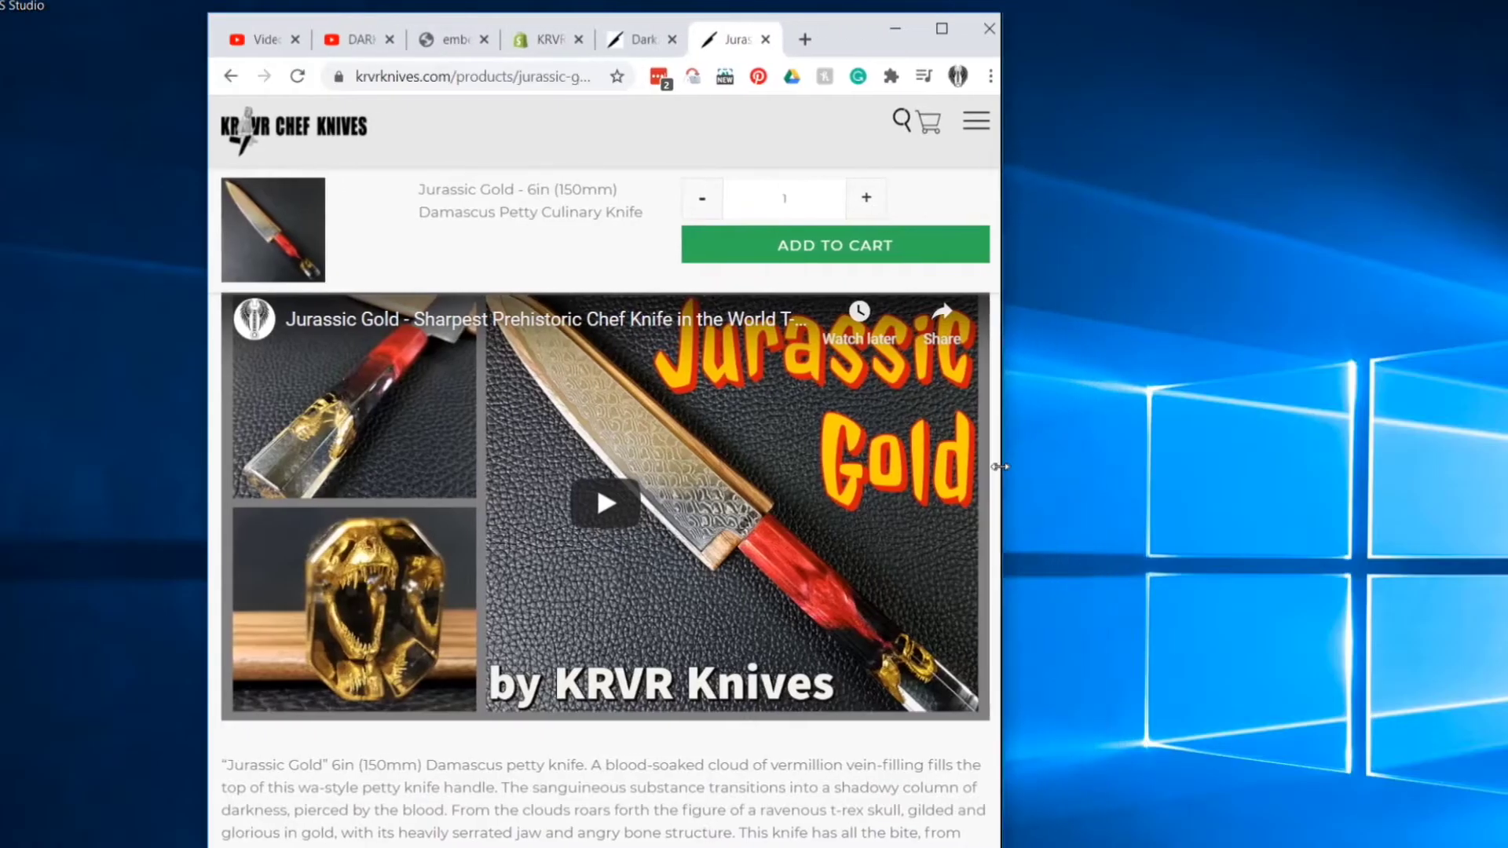
- Narrow and widen the browser window on the Jurassic Gold product page to check how its embedded video scales
{"action": "left_click_drag", "start_coordinate": [993, 464], "coordinate": [733, 472]}
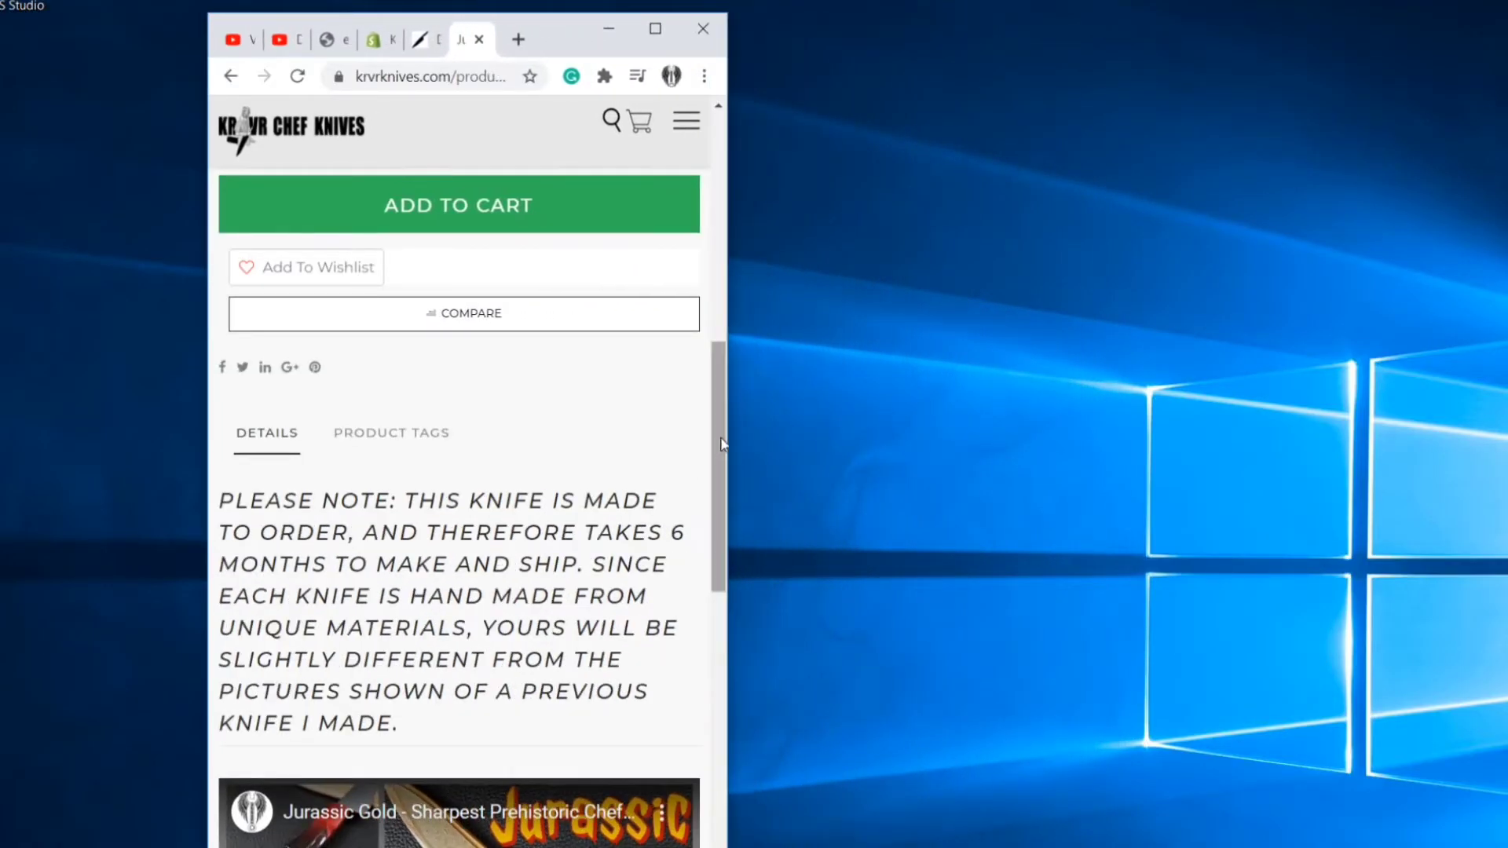
{"action": "scroll", "coordinate": [695, 470], "scroll_direction": "down", "scroll_amount": 5}
{"action": "left_click_drag", "start_coordinate": [733, 379], "coordinate": [977, 378]}
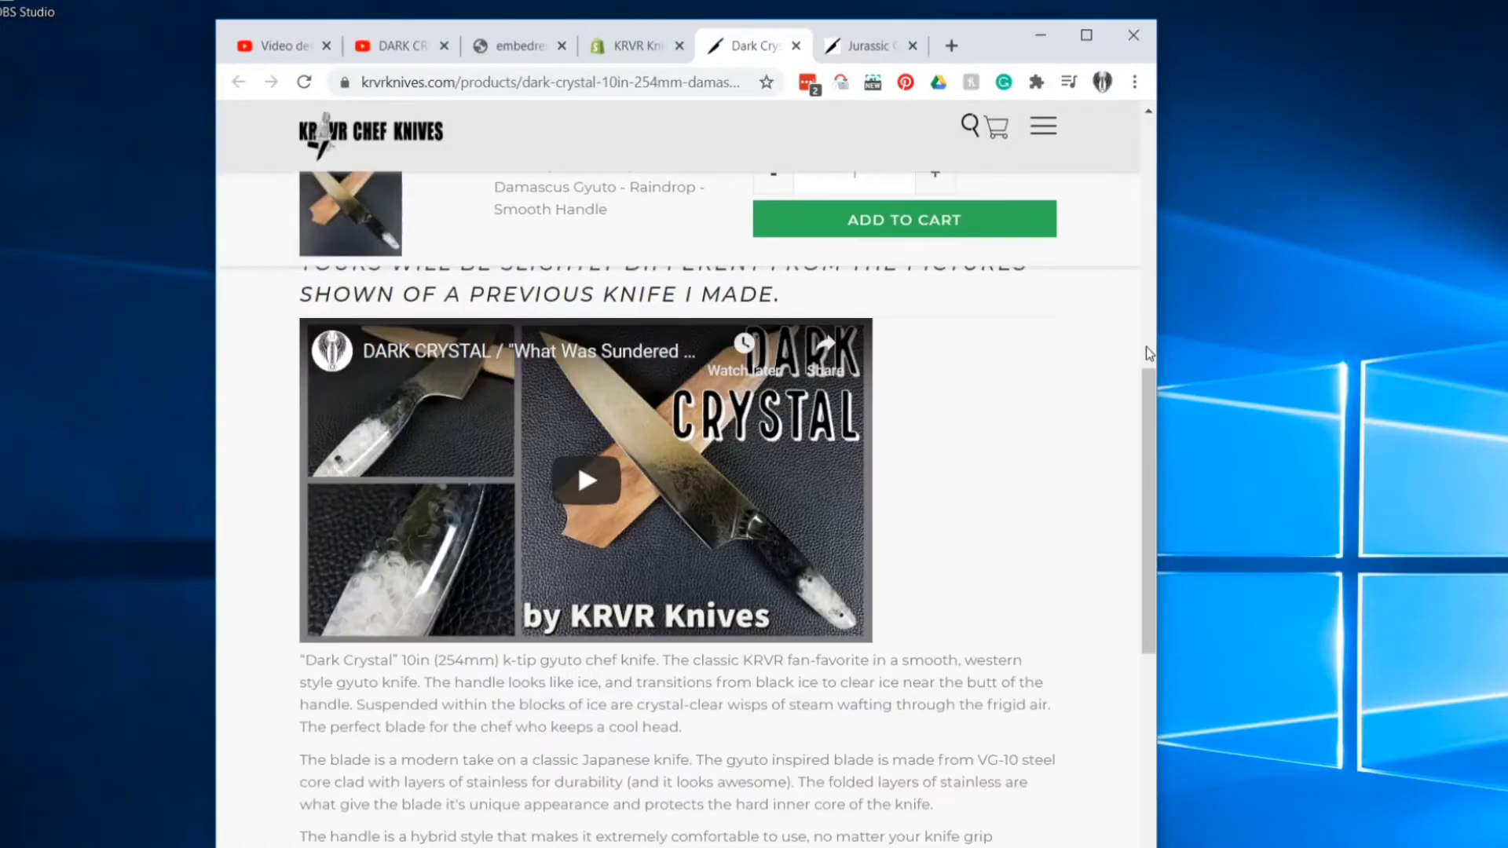
- Narrow the window on the Dark Crystal product page to check how its embedded video fits a phone-sized width
{"action": "left_click_drag", "start_coordinate": [1156, 347], "coordinate": [726, 342]}
{"action": "scroll", "coordinate": [580, 551], "scroll_direction": "down", "scroll_amount": 4}
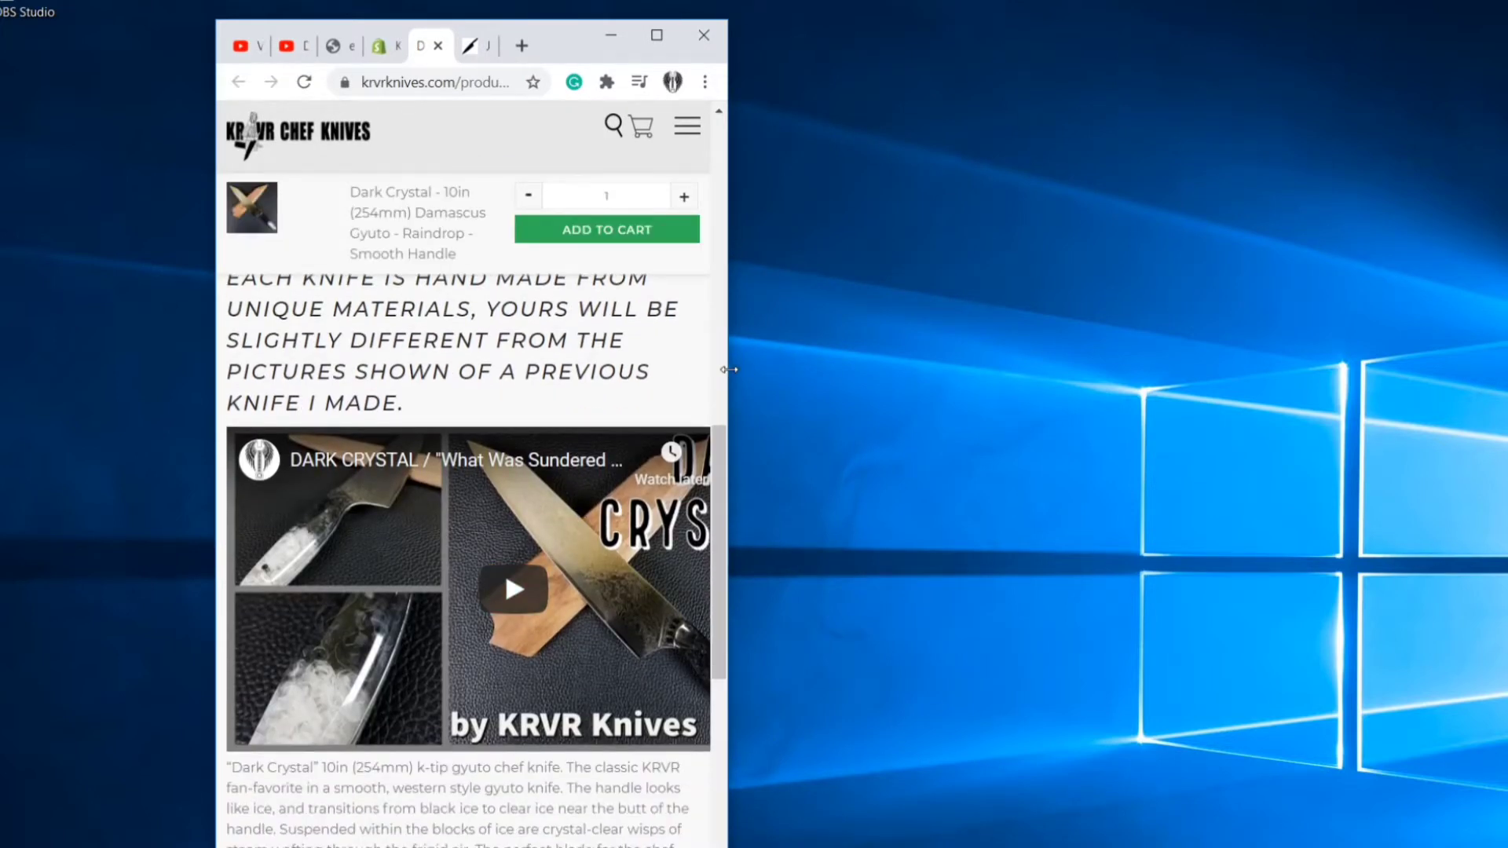
{"action": "left_click_drag", "start_coordinate": [728, 371], "coordinate": [735, 727]}
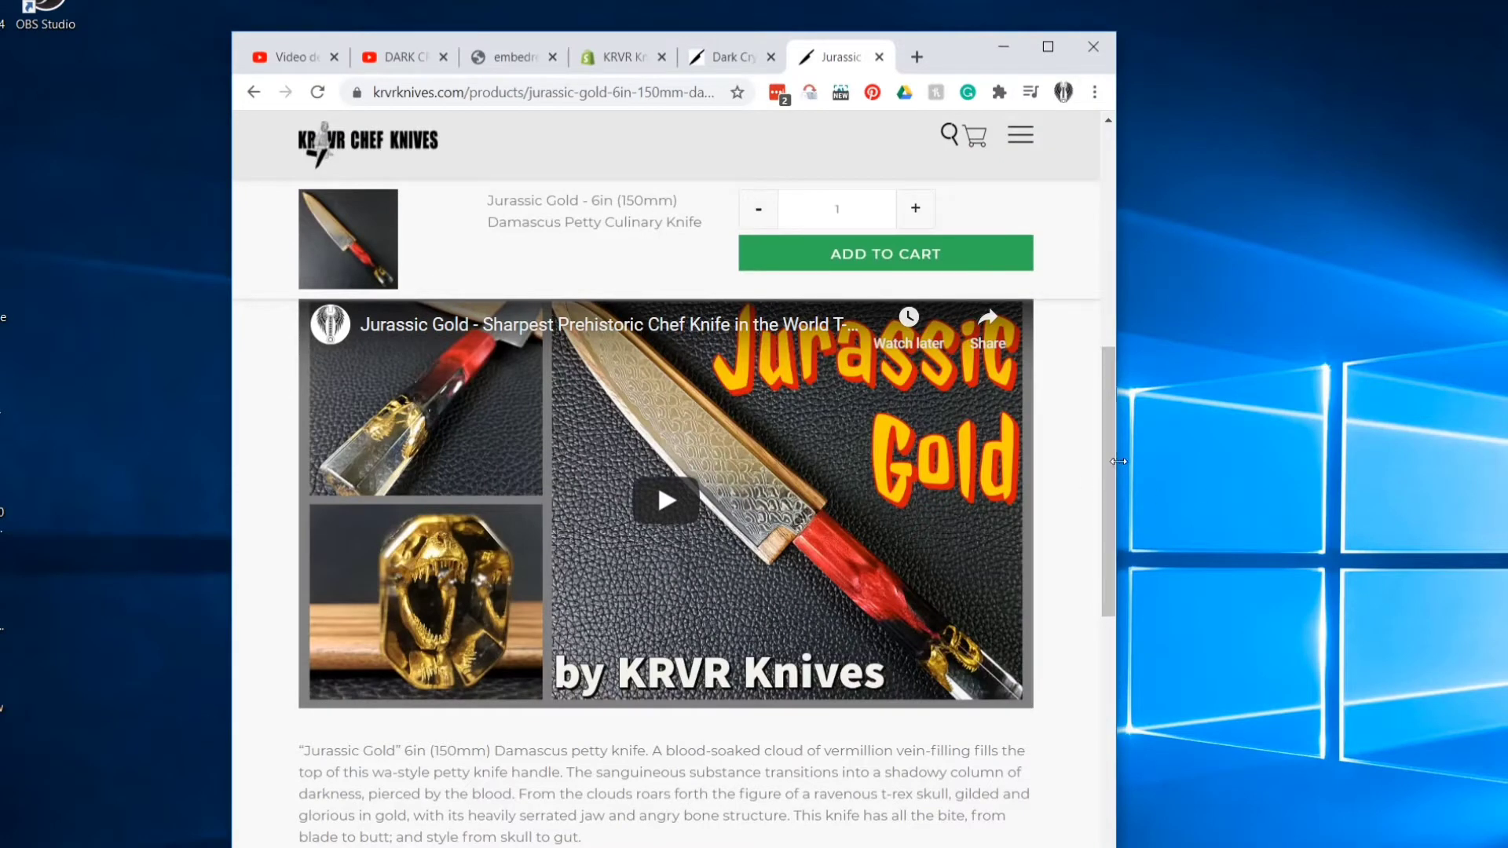
- Resize the Jurassic Gold page from phone width to a wide window to compare the video's size at each width
{"action": "left_click_drag", "start_coordinate": [1118, 463], "coordinate": [706, 471]}
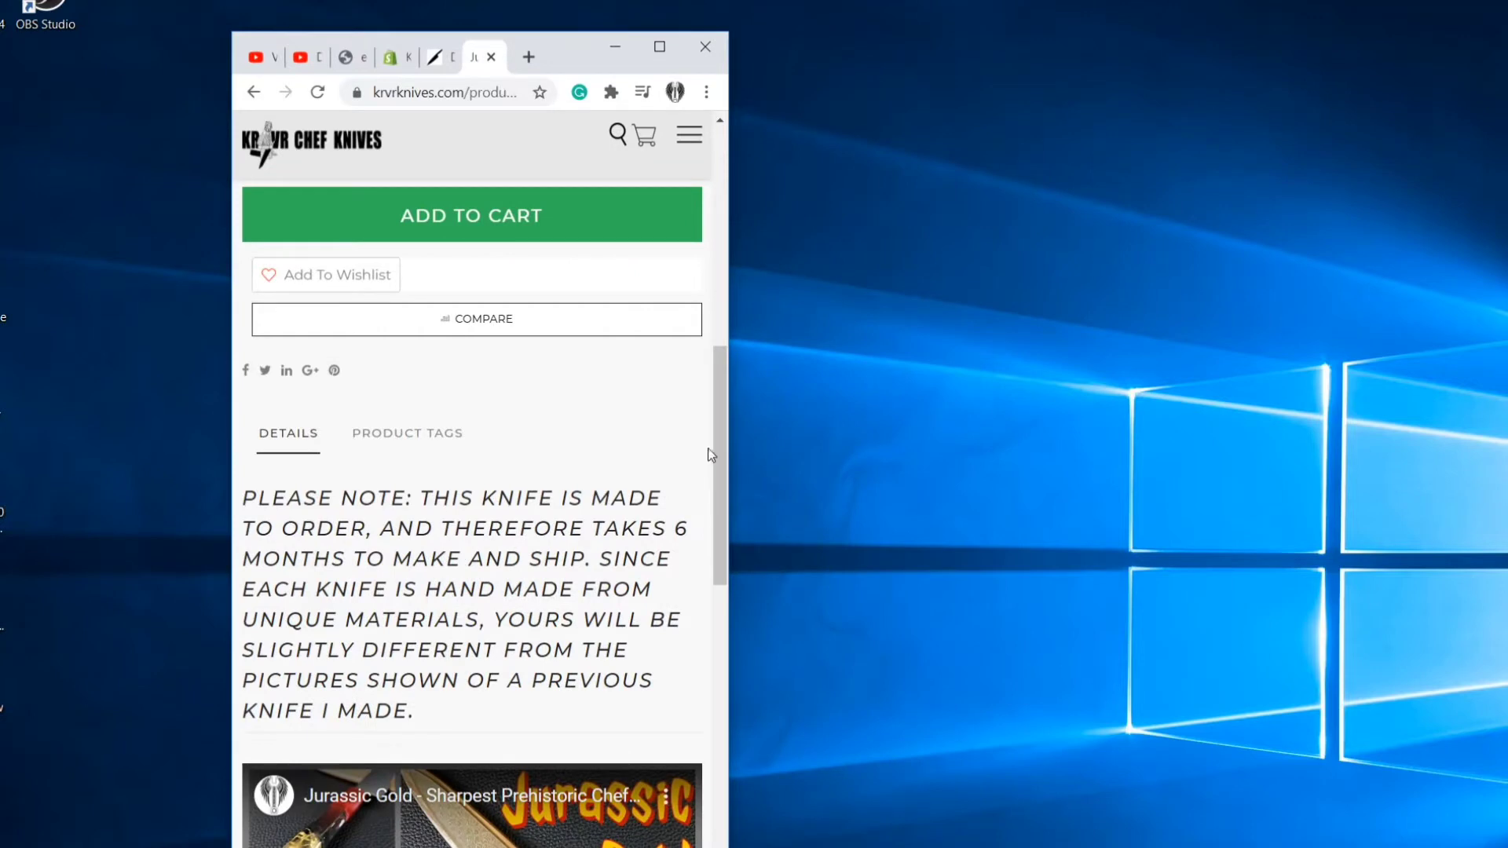
{"action": "scroll", "coordinate": [708, 447], "scroll_direction": "down", "scroll_amount": 6}
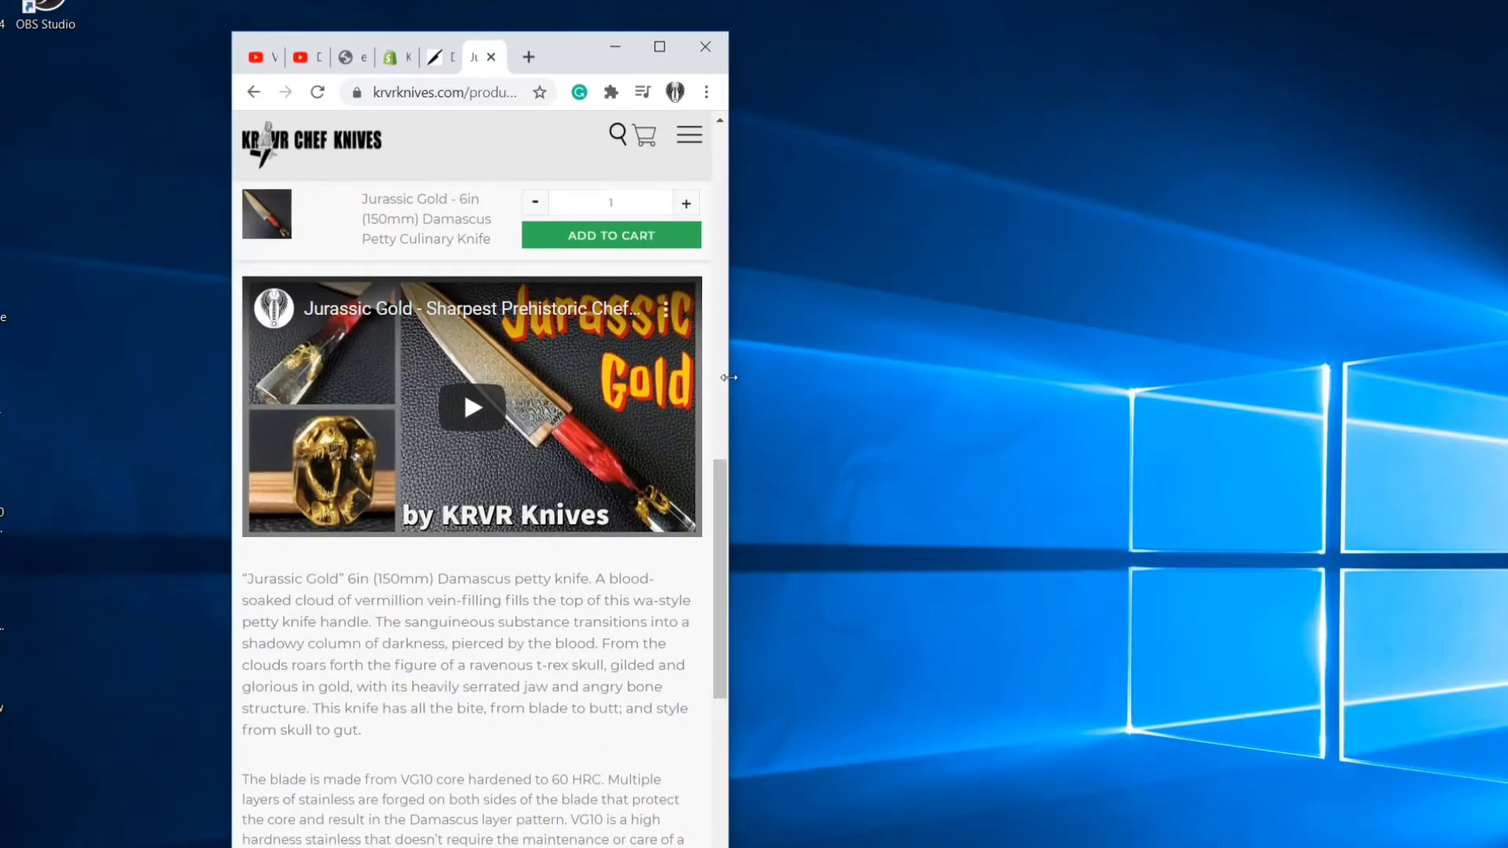
{"action": "left_click_drag", "start_coordinate": [728, 377], "coordinate": [1094, 382]}
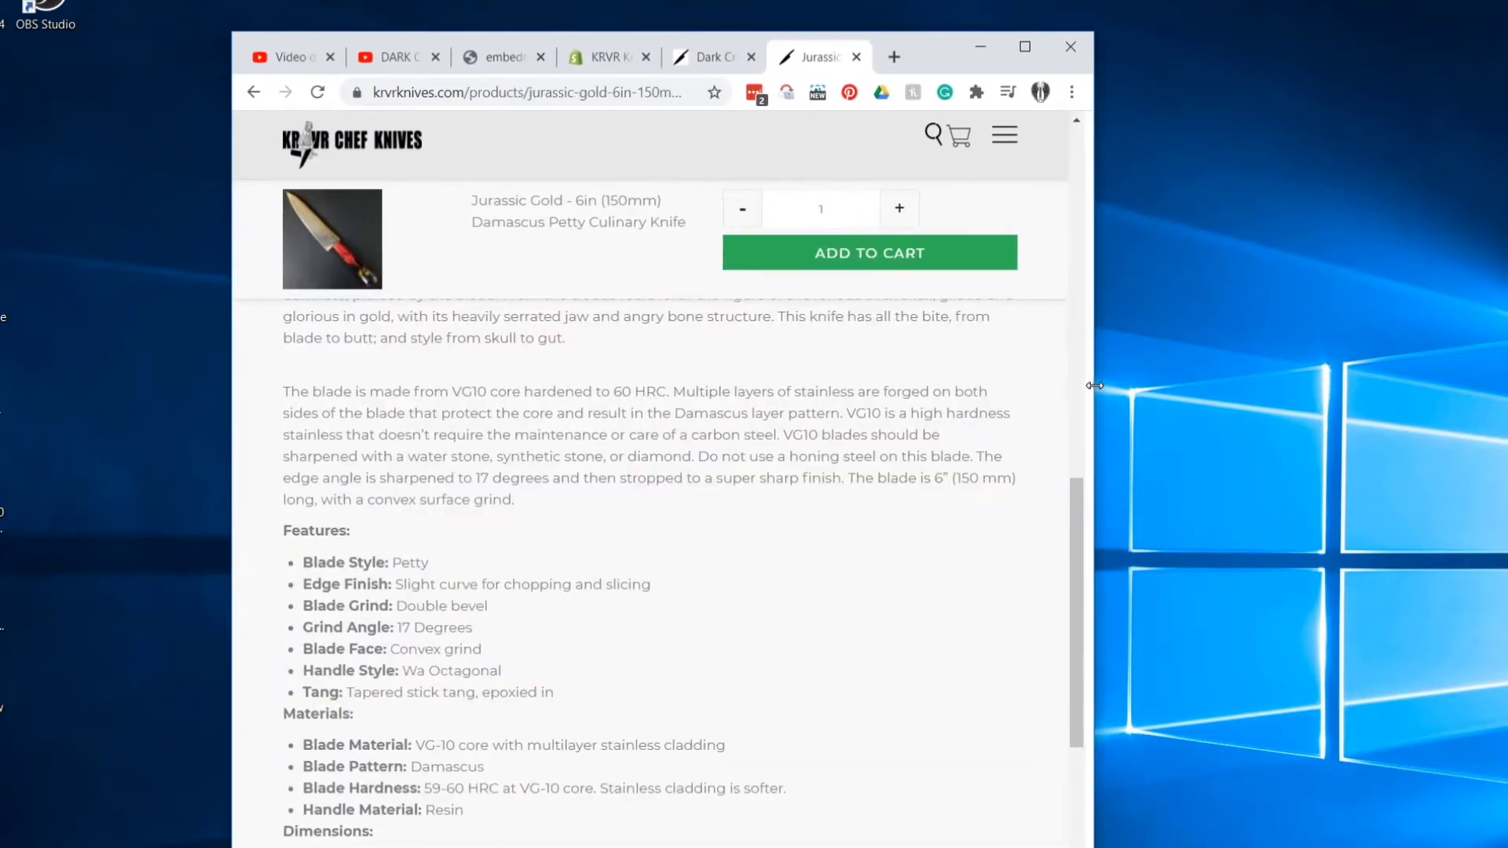
{"action": "left_click_drag", "start_coordinate": [1090, 519], "coordinate": [1260, 336]}
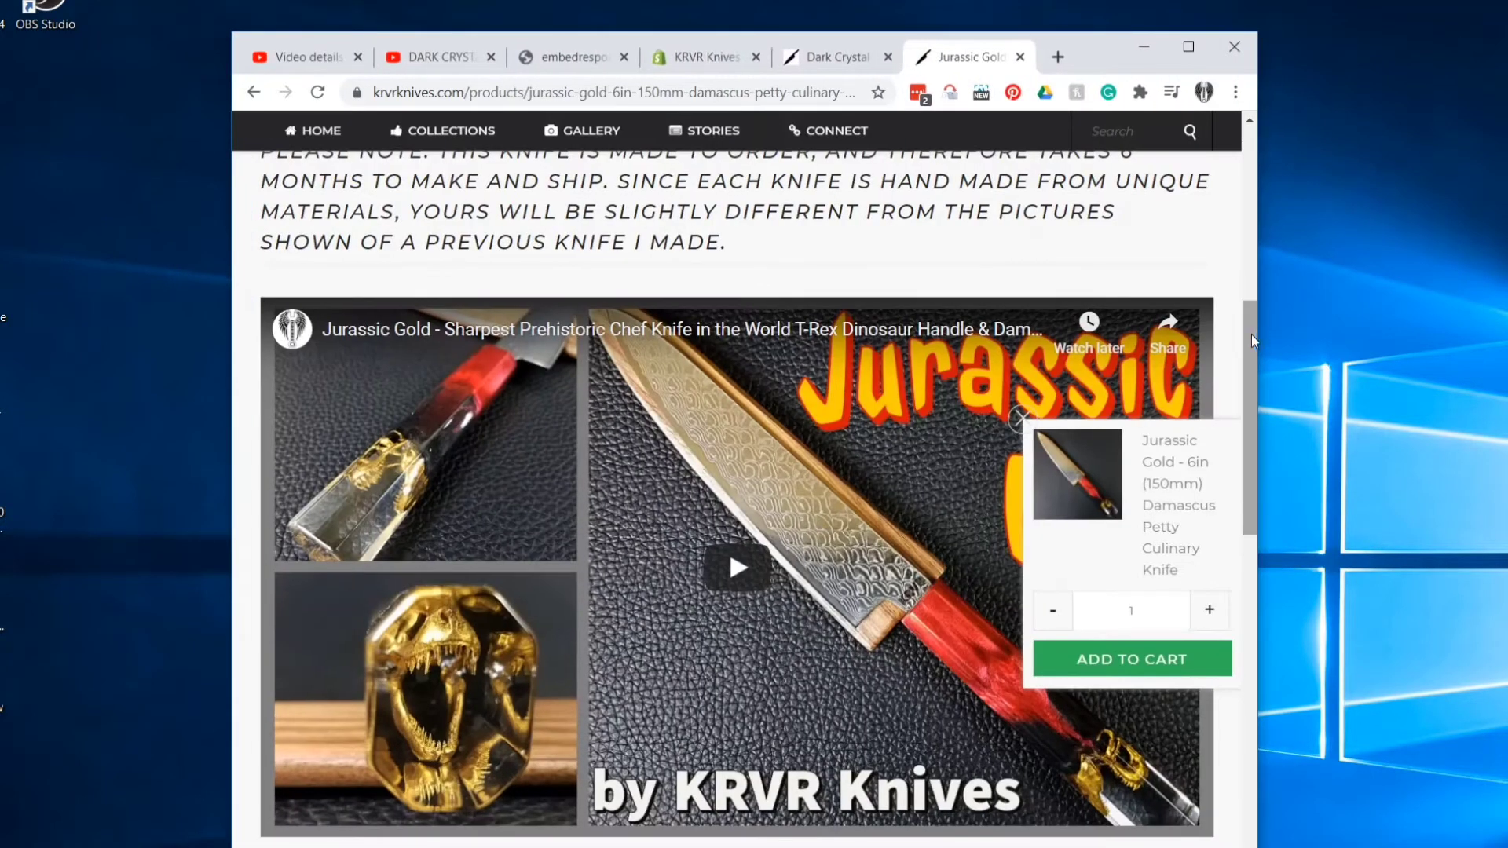
{"action": "scroll", "coordinate": [728, 339], "scroll_direction": "down", "scroll_amount": 3}
- Play the Jurassic Gold video and make the window narrower to check its scaling during playback
{"action": "left_click", "coordinate": [723, 356]}
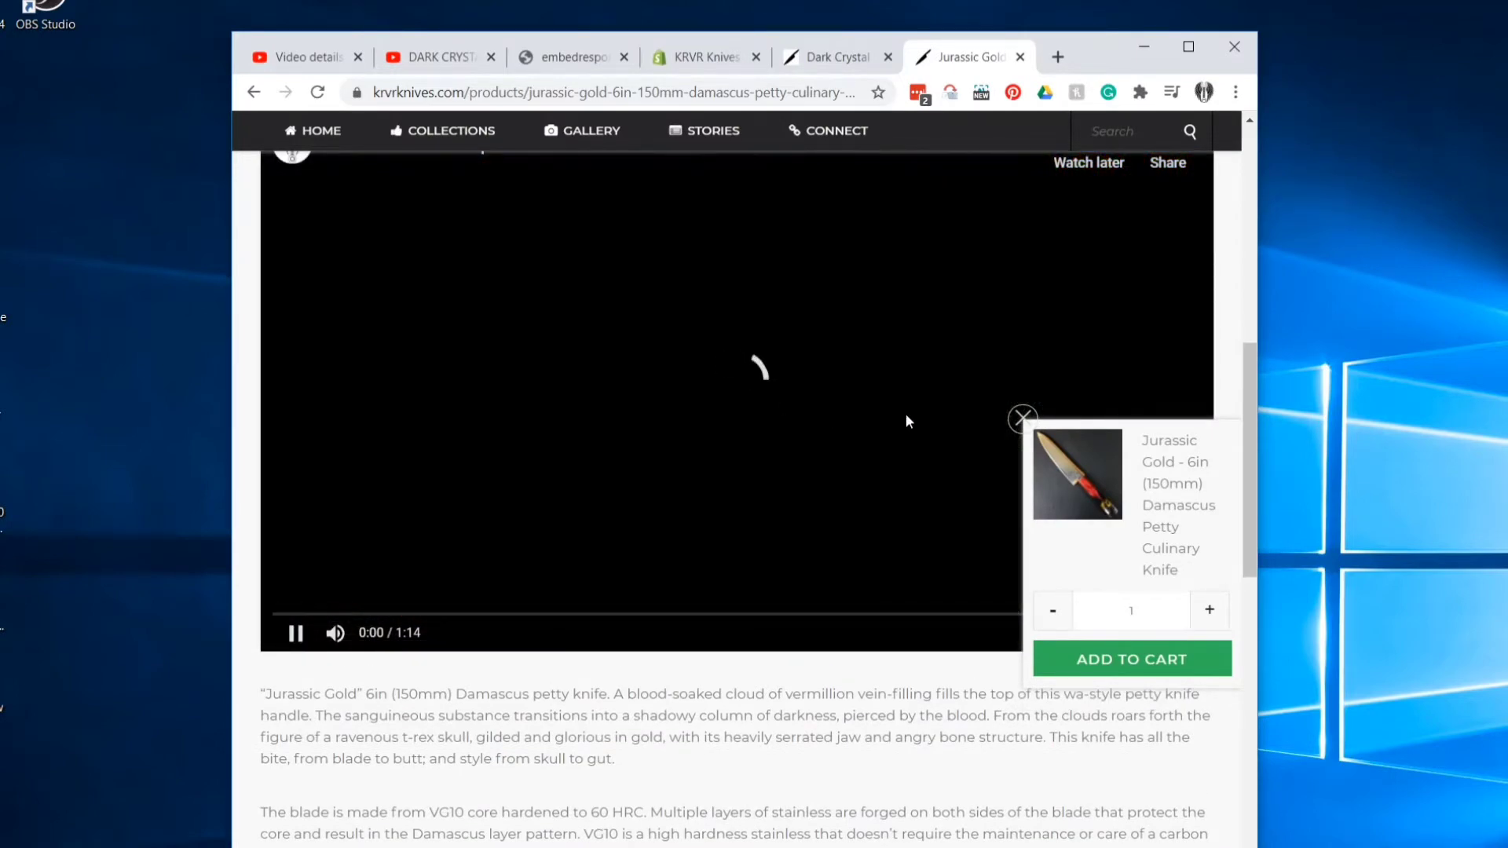
{"action": "left_click_drag", "start_coordinate": [1254, 296], "coordinate": [1147, 378]}
{"action": "scroll", "coordinate": [886, 393], "scroll_direction": "down", "scroll_amount": 5}
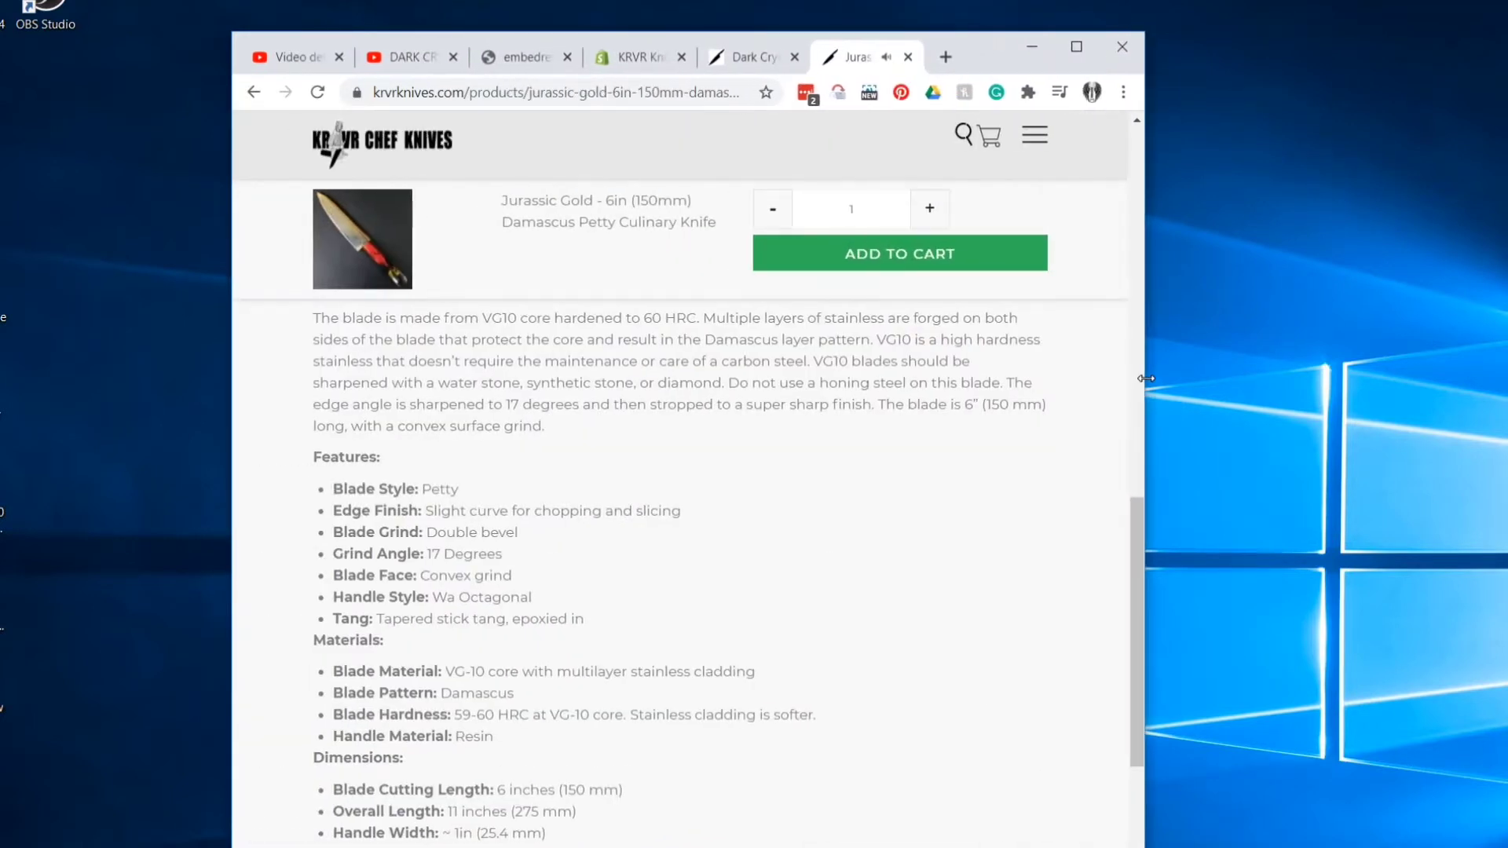
{"action": "scroll", "coordinate": [1025, 411], "scroll_direction": "up", "scroll_amount": 7}
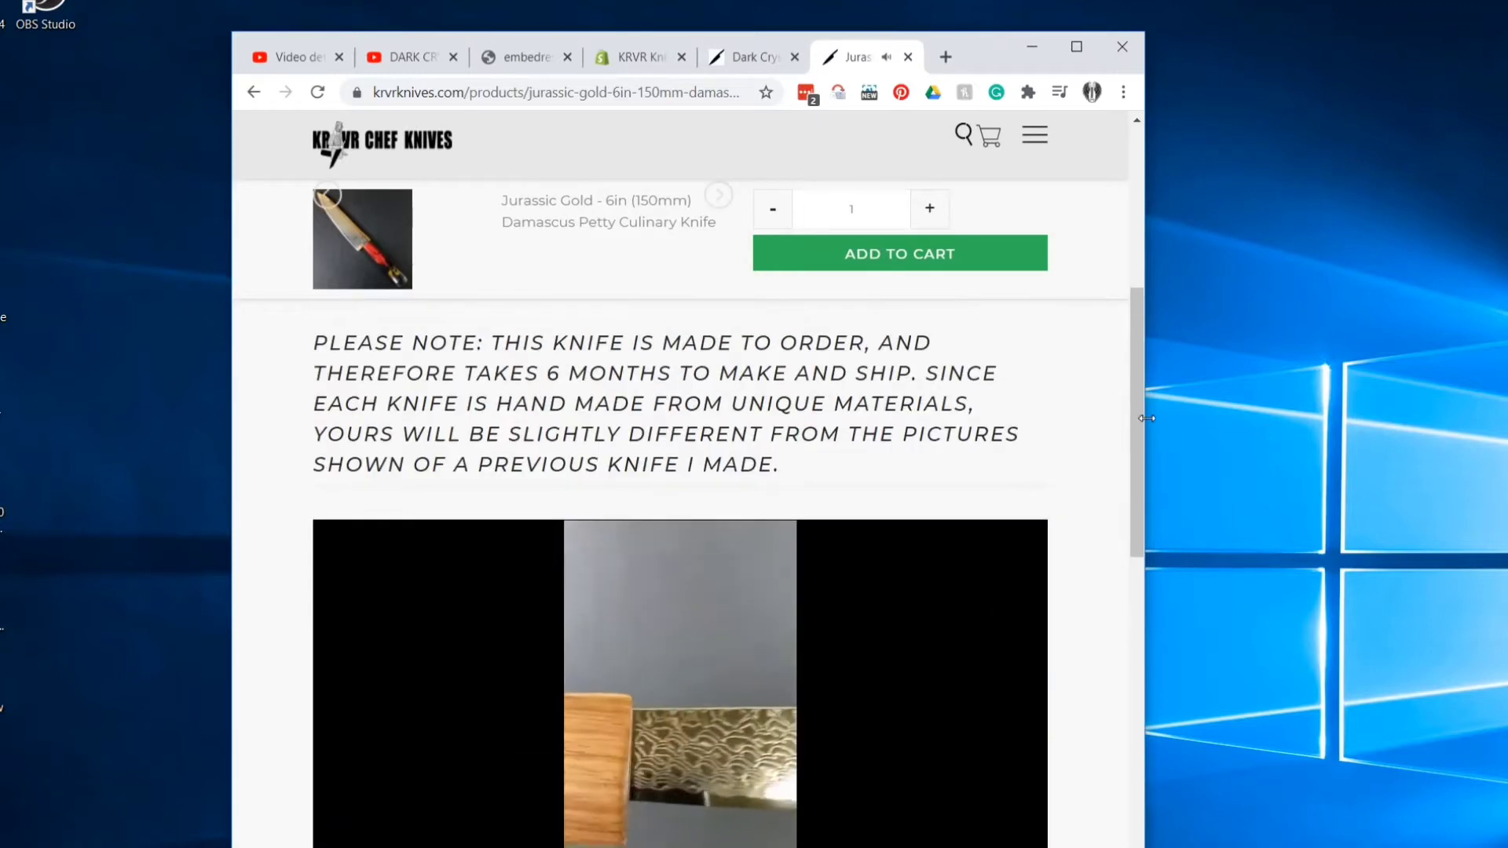
- Maximize the browser window, check the playing Jurassic Gold video at full page width, and pause it
{"action": "left_click", "coordinate": [1076, 46]}
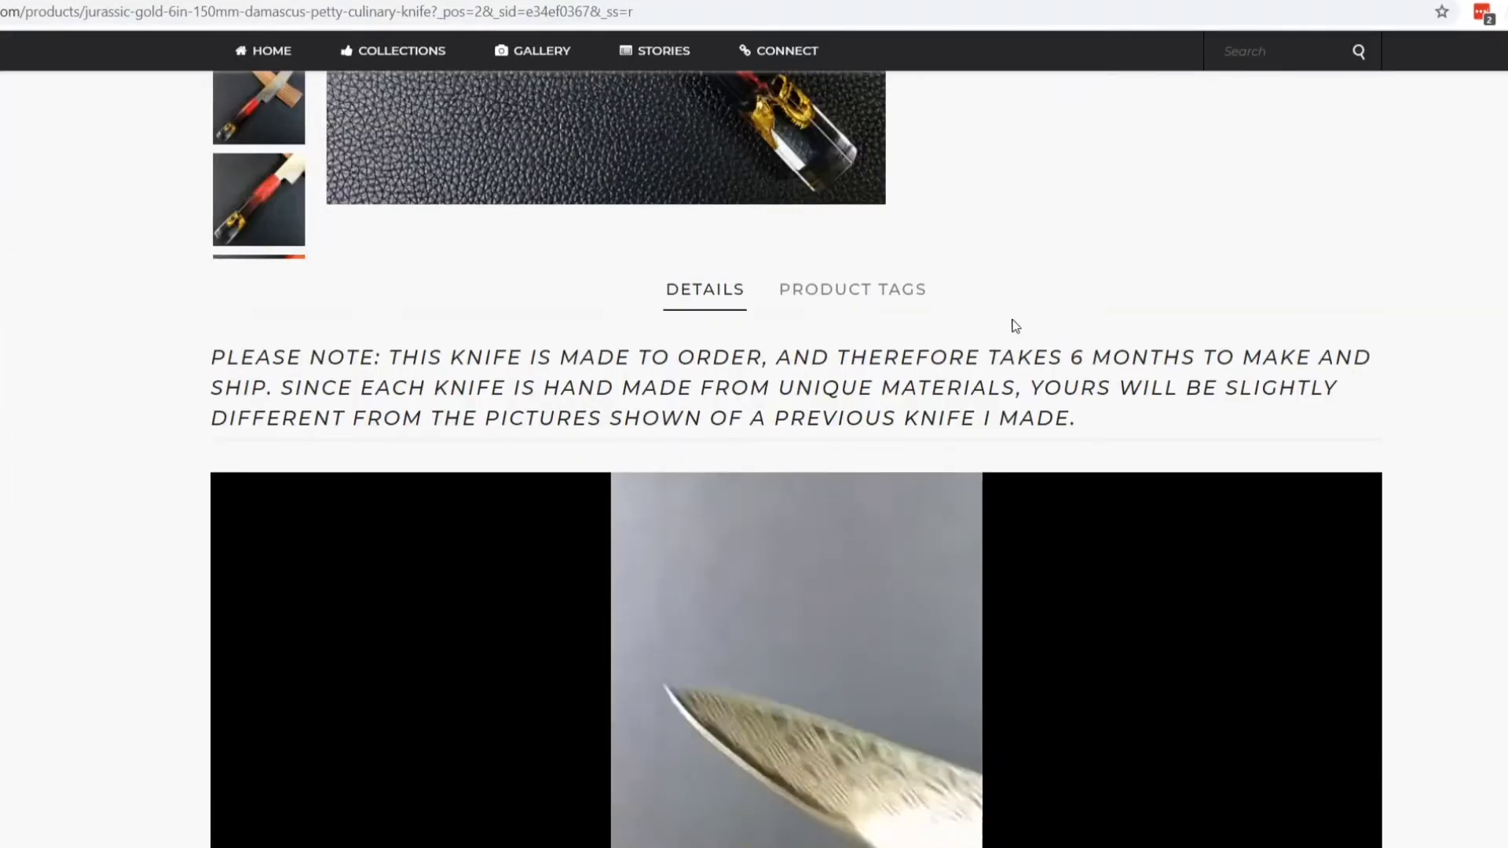
{"action": "scroll", "coordinate": [1005, 324], "scroll_direction": "down", "scroll_amount": 3}
{"action": "scroll", "coordinate": [1002, 326], "scroll_direction": "down", "scroll_amount": 2}
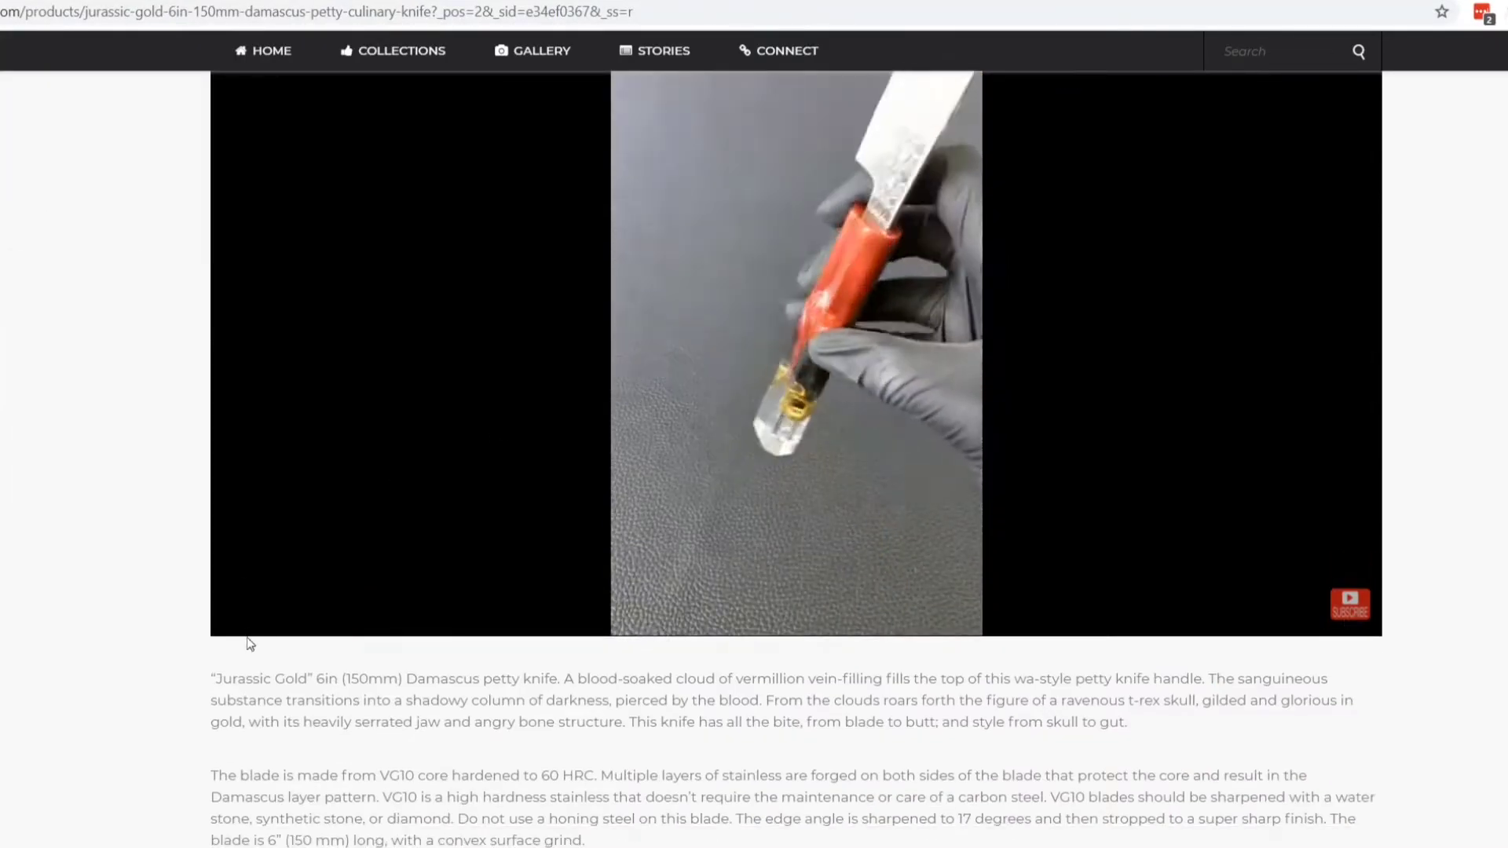
{"action": "left_click", "coordinate": [245, 626]}
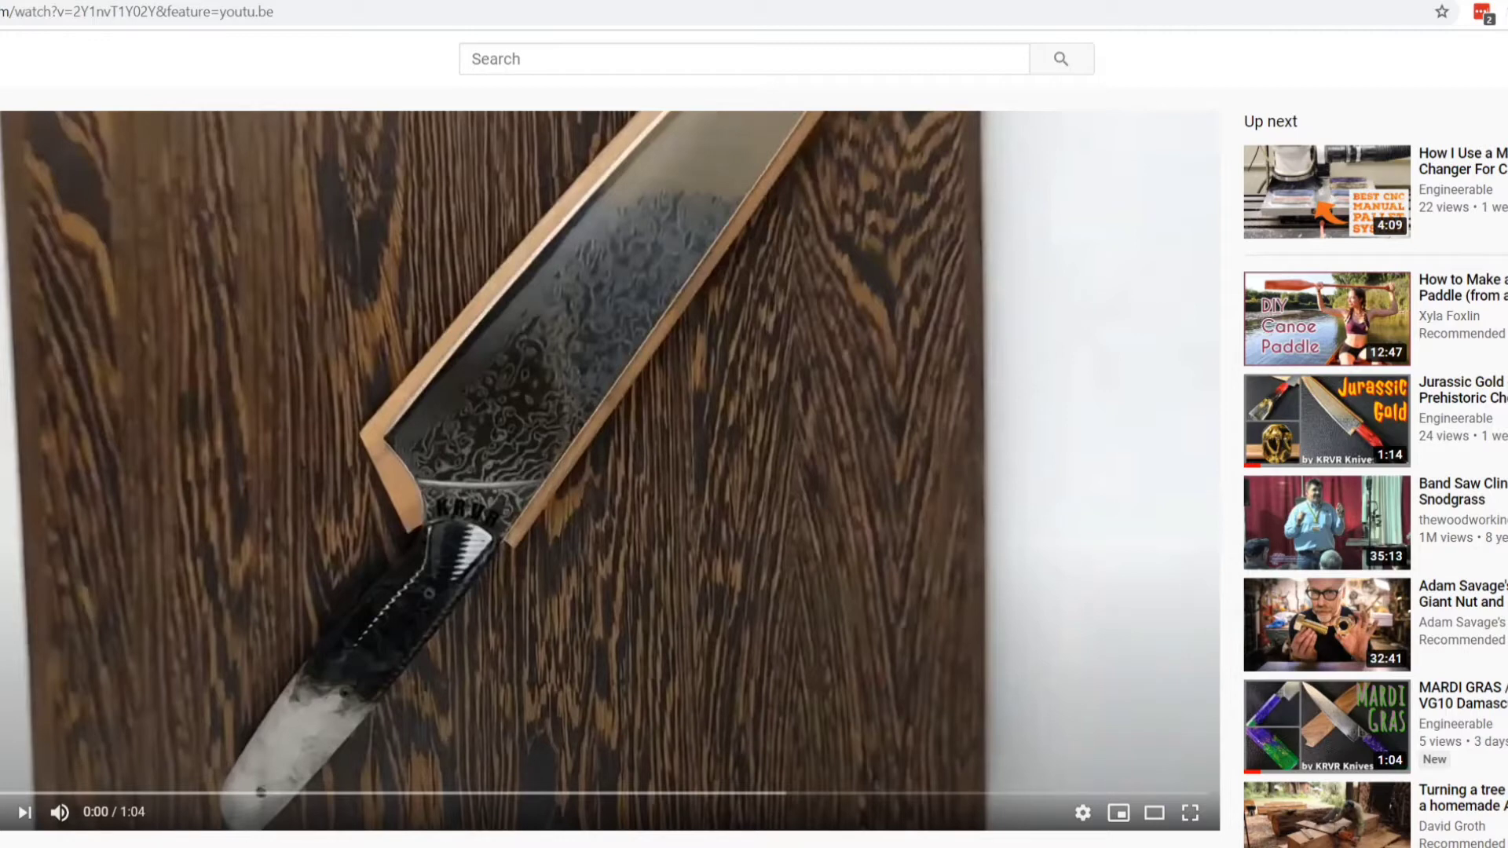
- Open the sharing options of the Dark Crystal video on YouTube and display its embed code and embed options
{"action": "scroll", "coordinate": [611, 455], "scroll_direction": "down", "scroll_amount": 1}
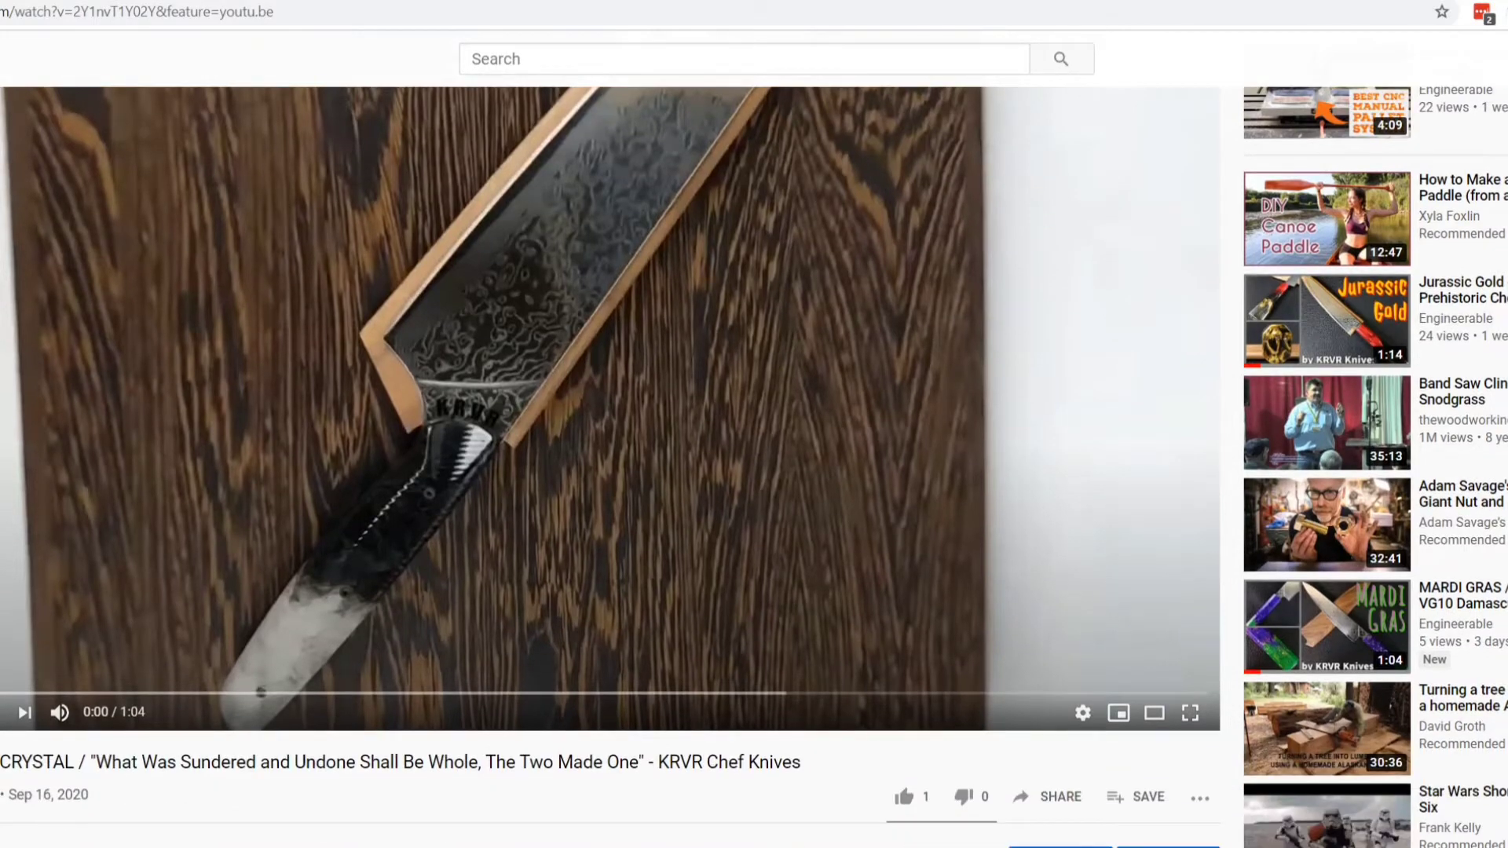
{"action": "scroll", "coordinate": [968, 803], "scroll_direction": "down", "scroll_amount": 4}
{"action": "left_click", "coordinate": [1054, 402]}
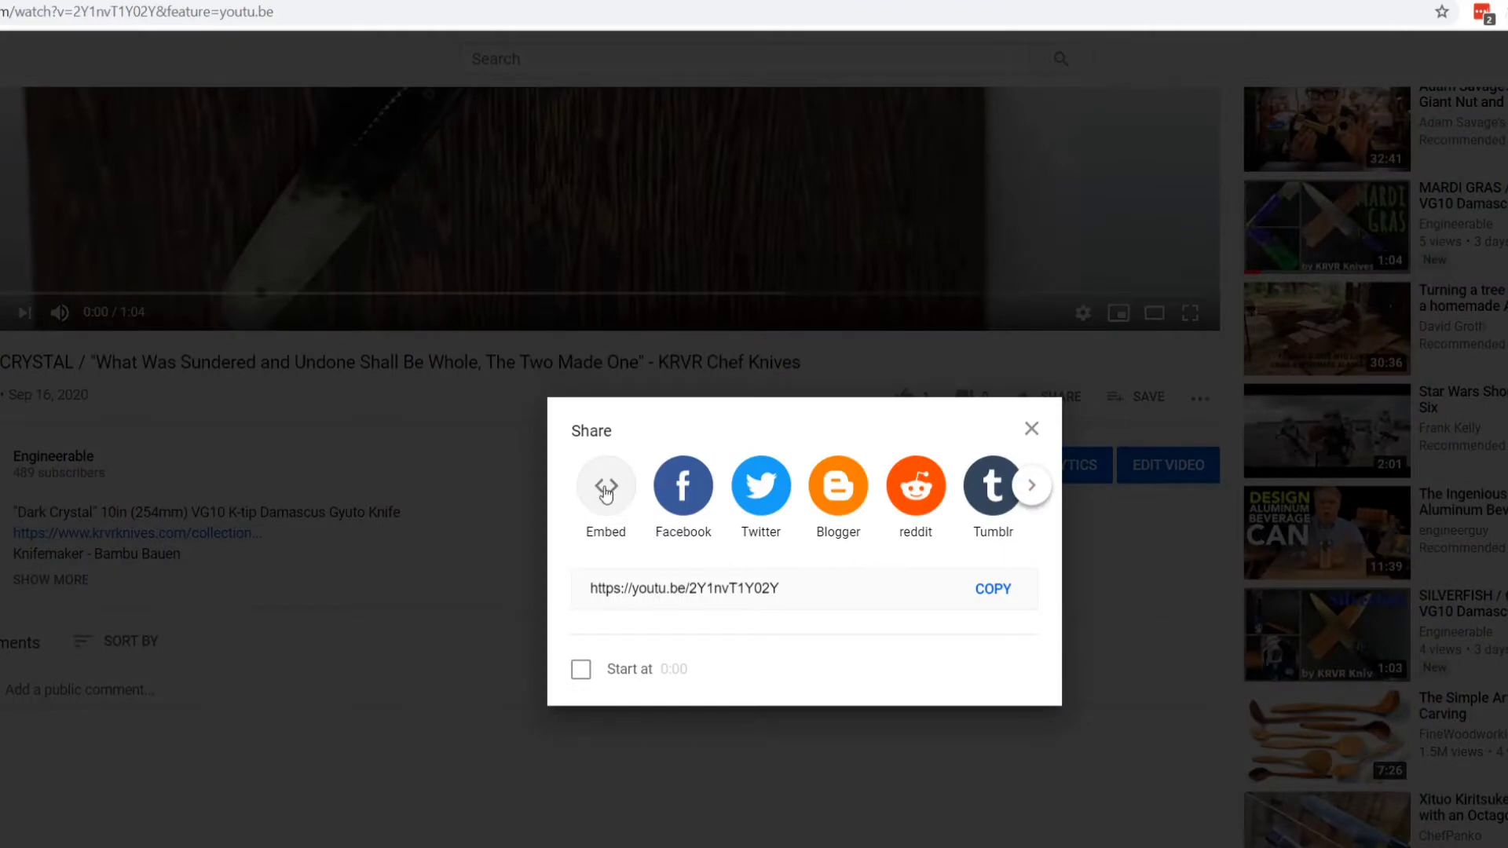
{"action": "left_click", "coordinate": [605, 489]}
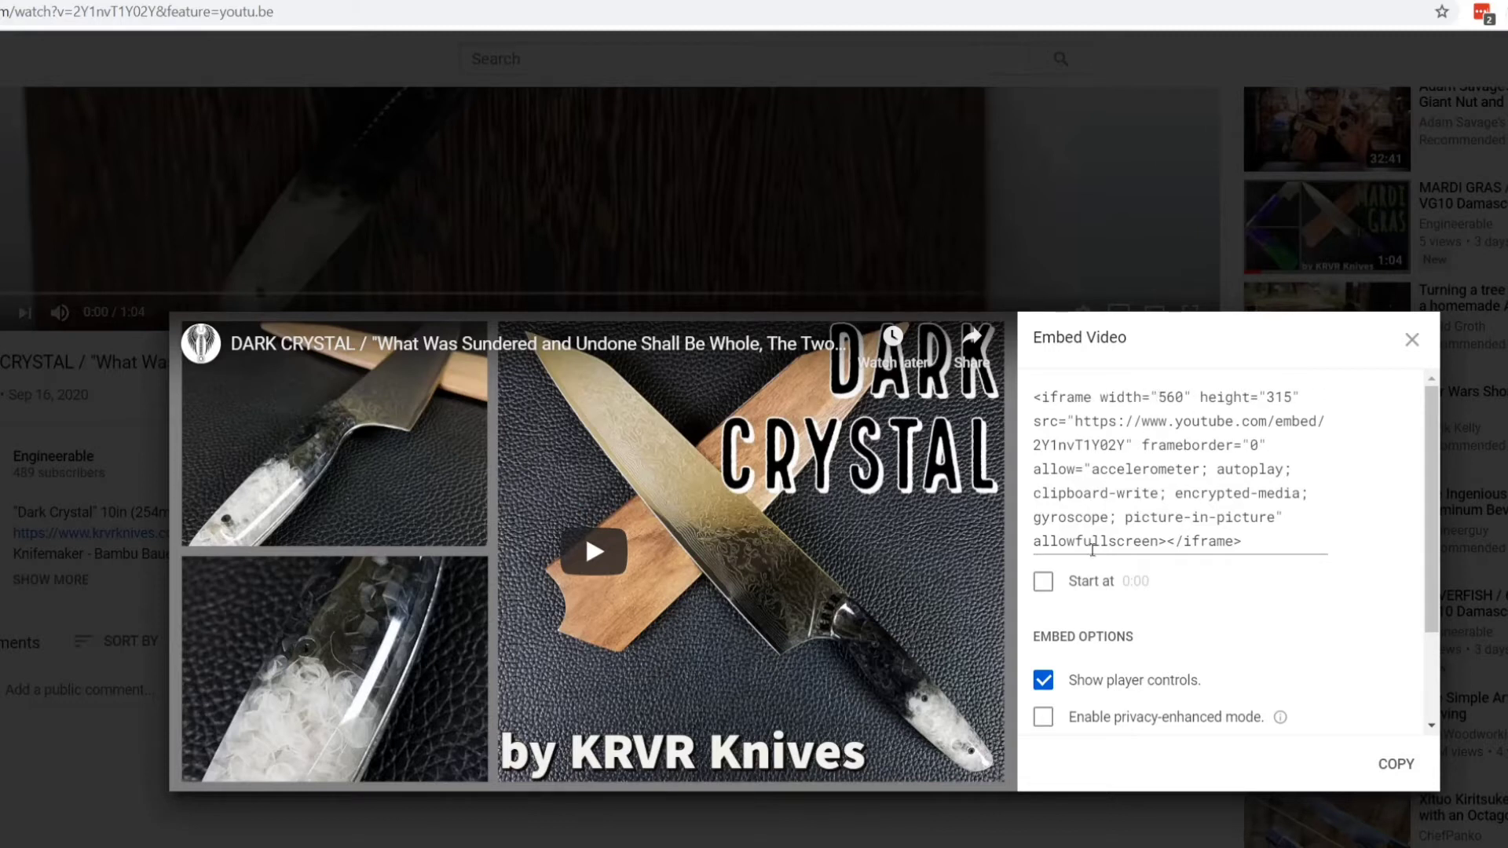
{"action": "left_click", "coordinate": [1430, 691]}
{"action": "scroll", "coordinate": [1430, 691], "scroll_direction": "up", "scroll_amount": 3}
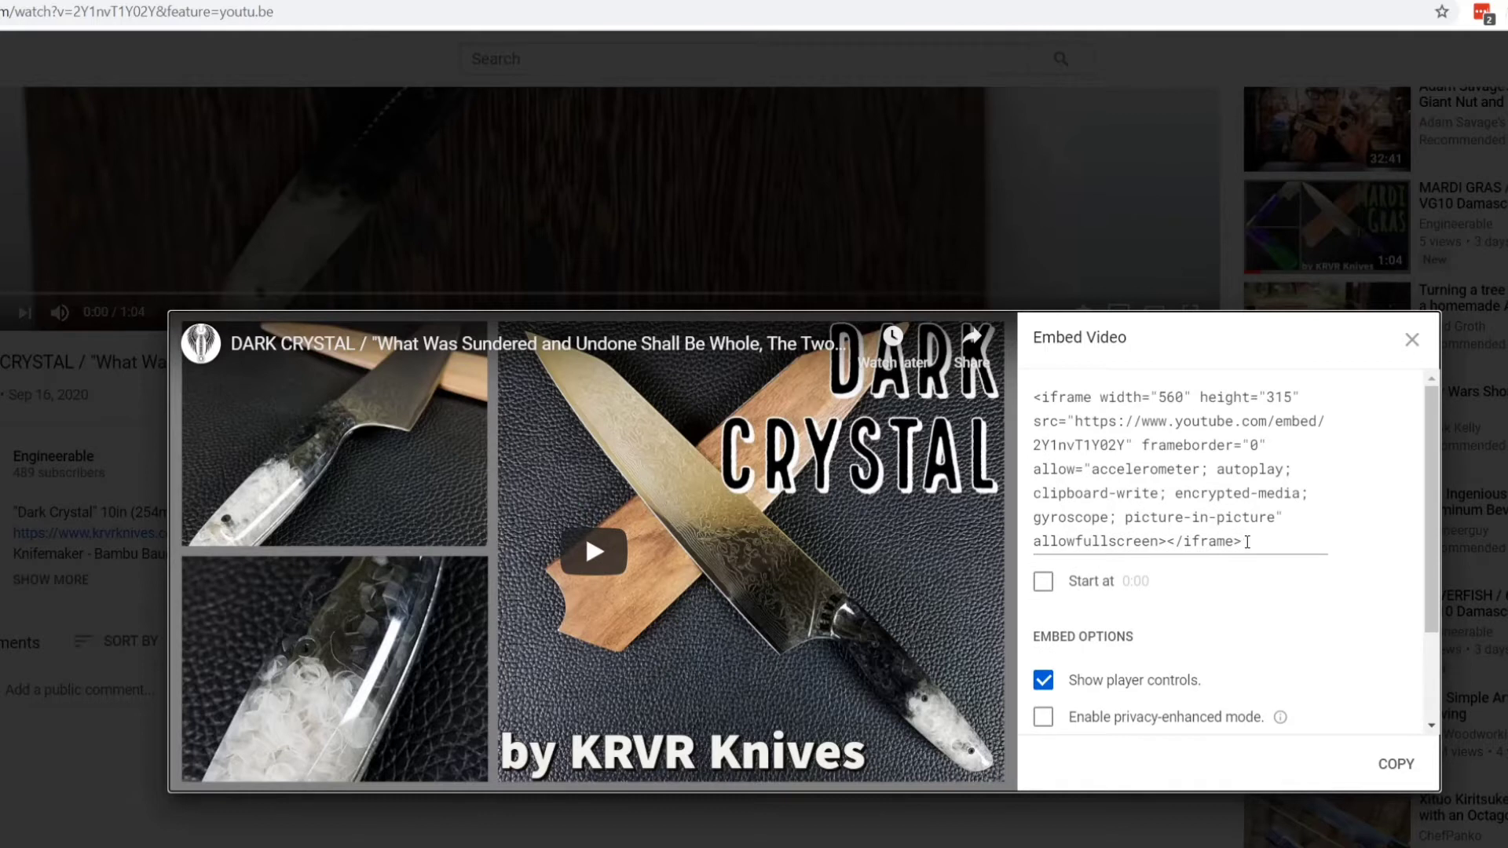
- Copy the full iframe embed code of the Dark Crystal video and close the embed window
{"action": "left_click_drag", "start_coordinate": [1247, 542], "coordinate": [1021, 388]}
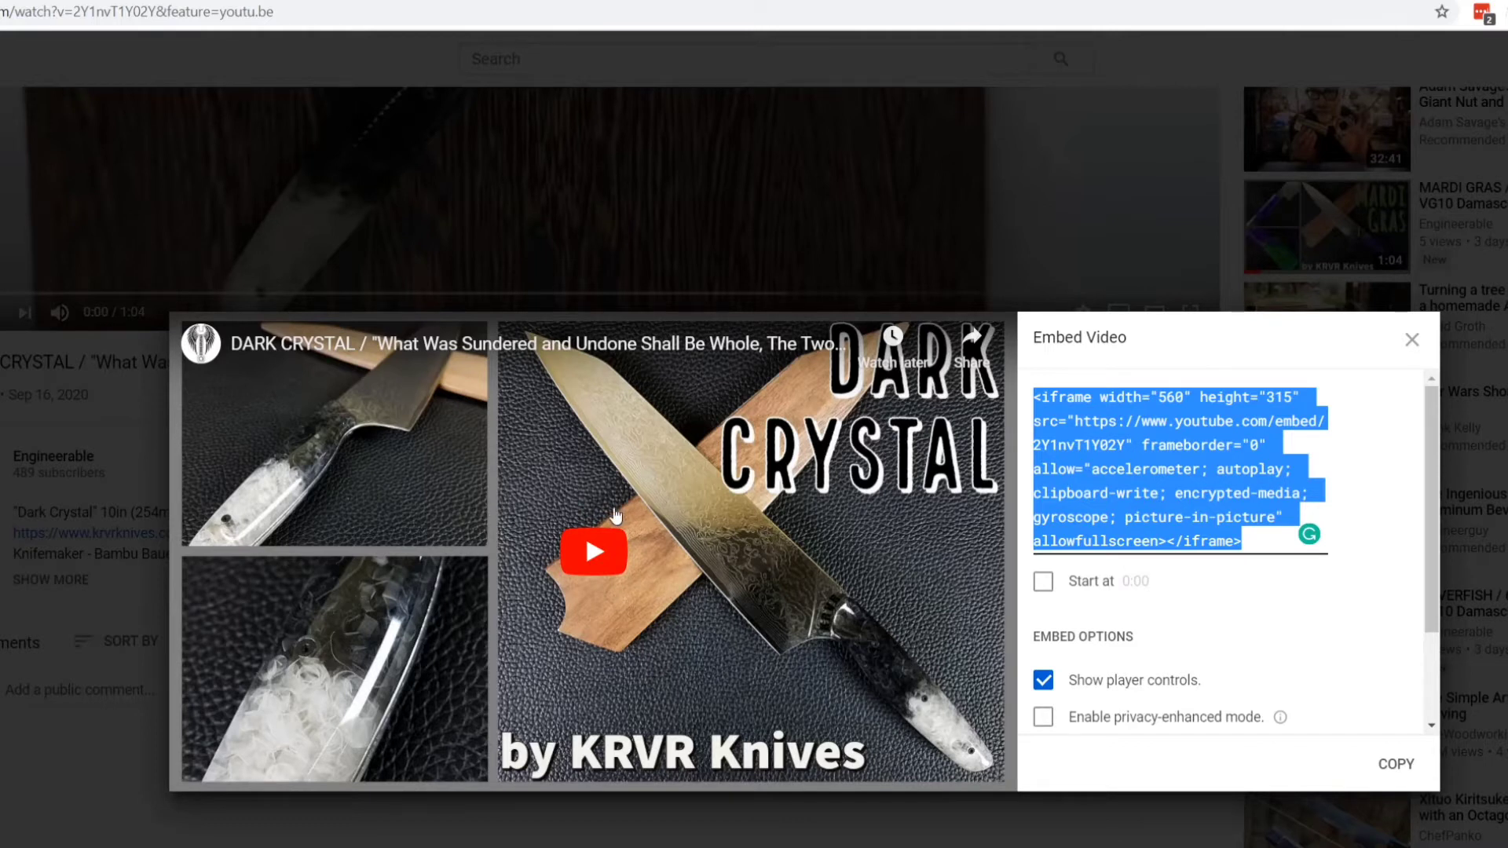
{"action": "right_click", "coordinate": [1171, 451]}
{"action": "left_click", "coordinate": [1217, 522]}
{"action": "left_click", "coordinate": [1412, 341]}
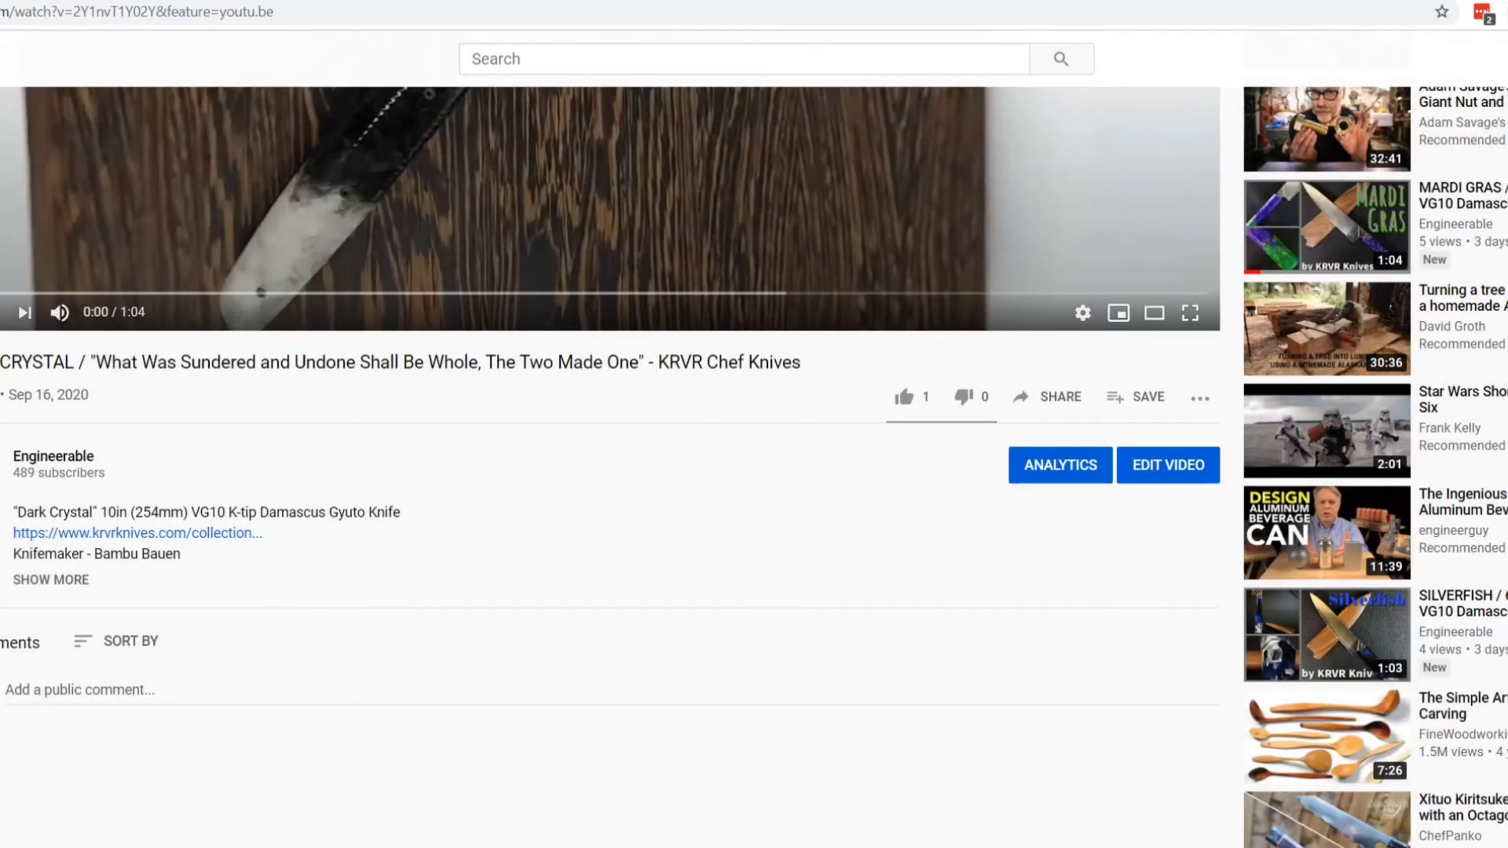
- In Shopify, paste the iframe code on its own line after the opening comment paragraph in the Dark Crystal description's HTML, and save the product
{"action": "key", "text": "ctrl+Tab"}
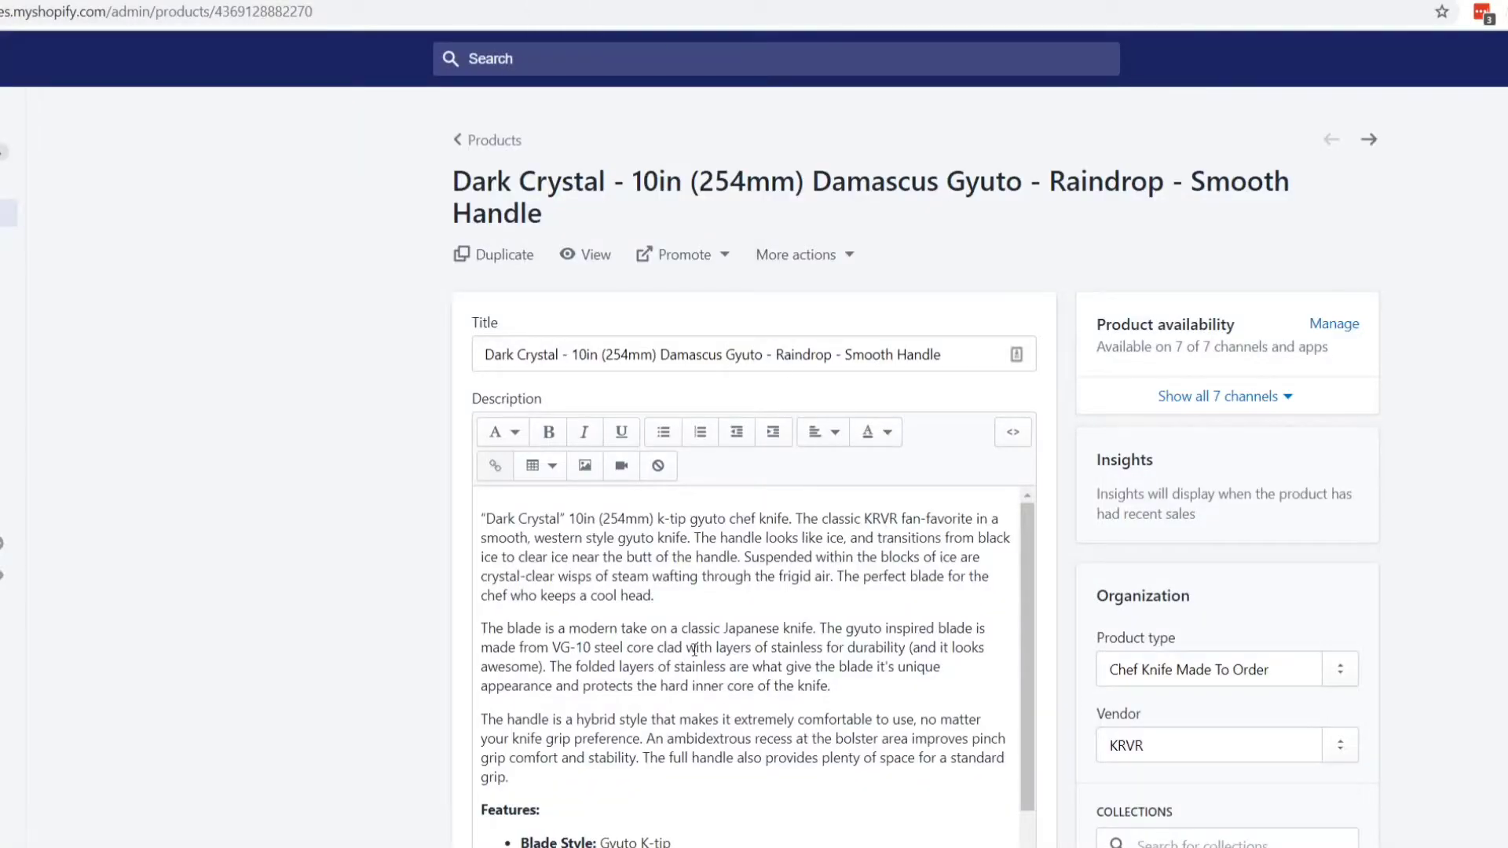
{"action": "left_click", "coordinate": [1013, 435]}
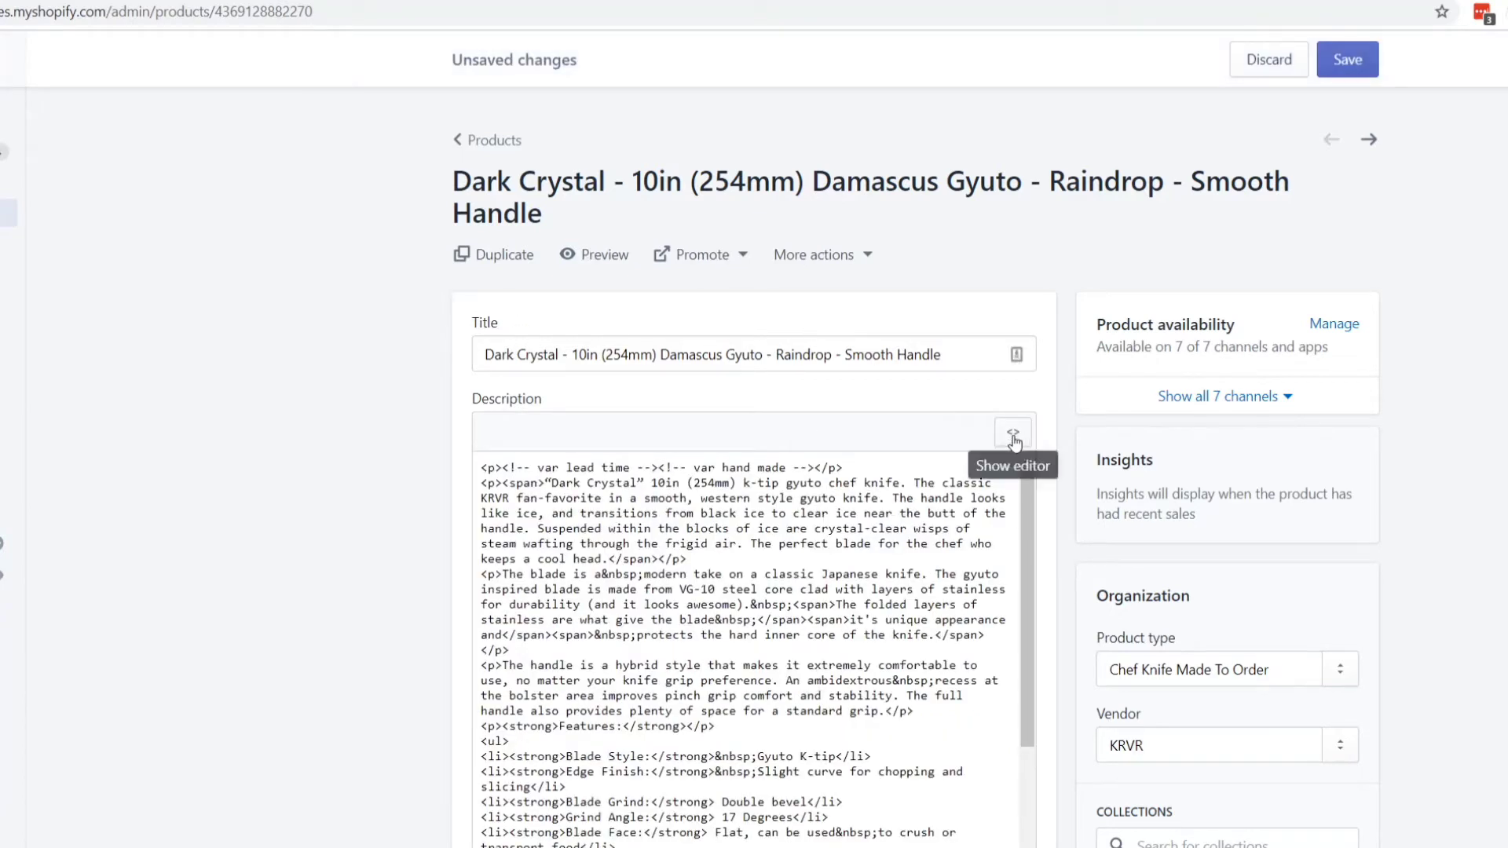
{"action": "left_click", "coordinate": [878, 469]}
{"action": "key", "text": "Return"}
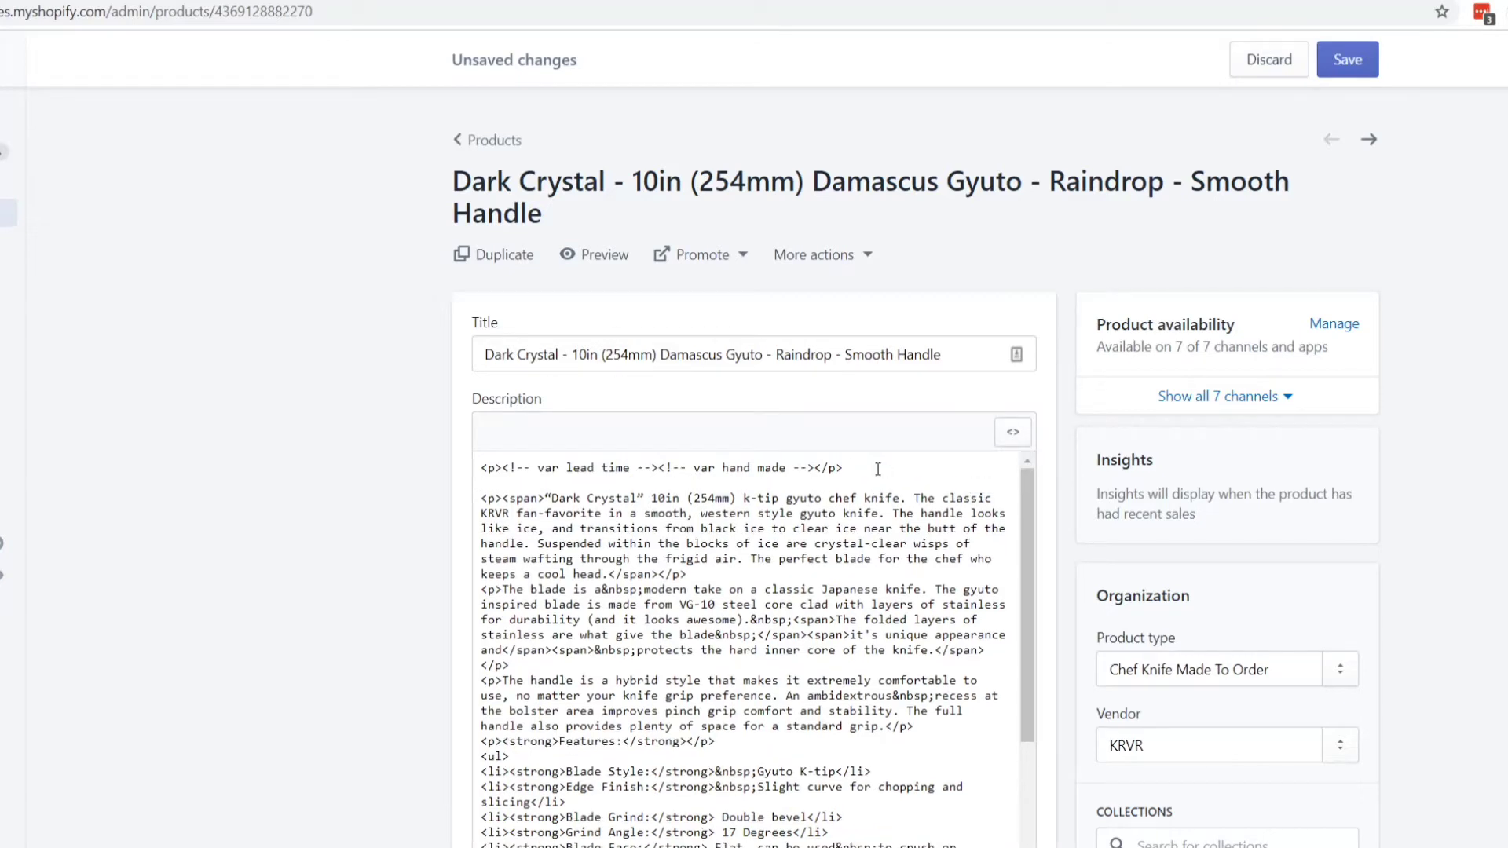
{"action": "key", "text": "ctrl+v"}
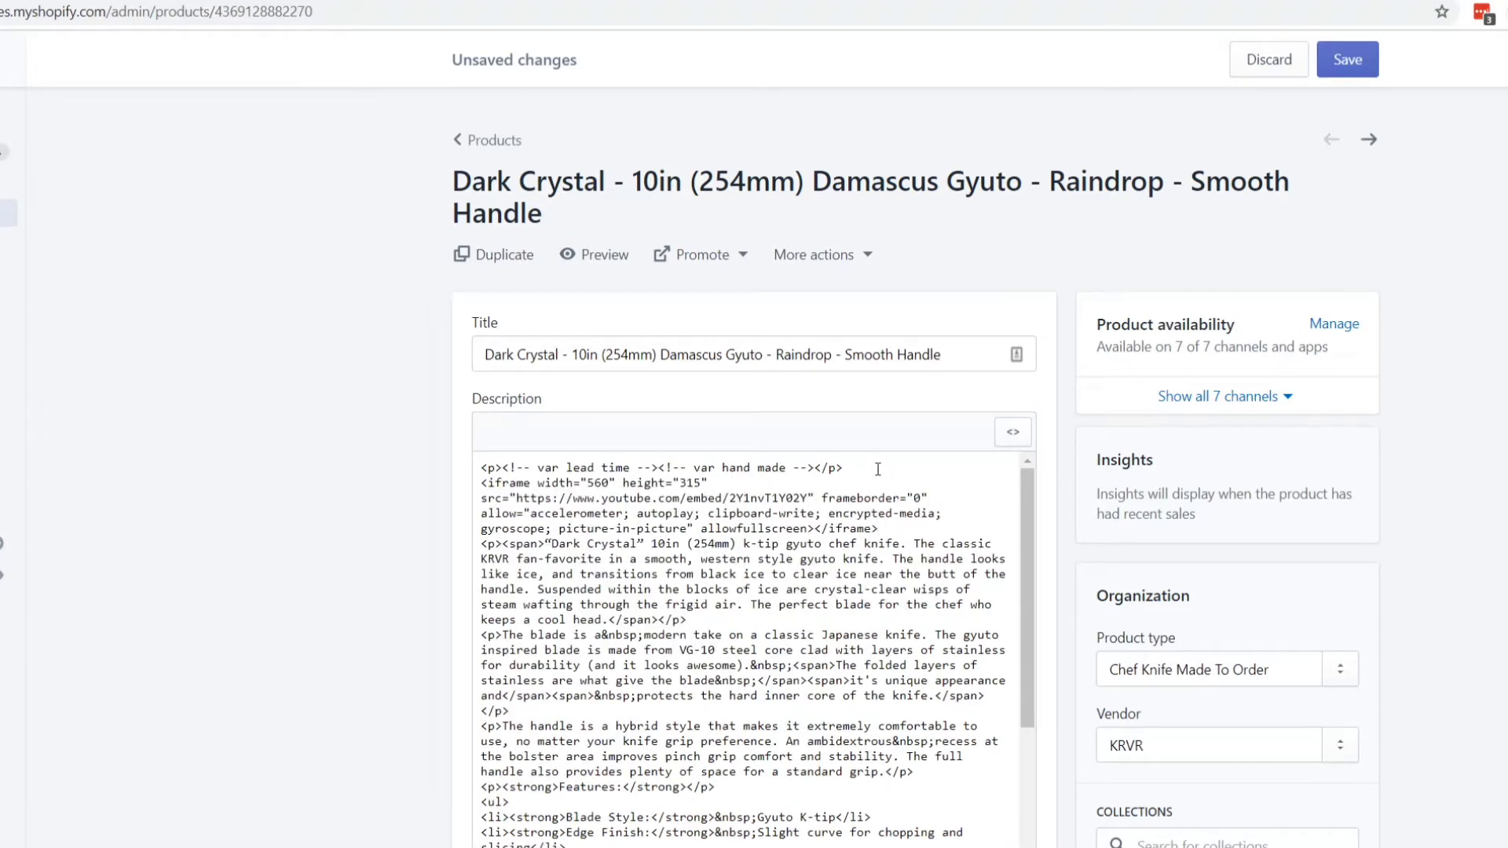
{"action": "key", "text": "Return"}
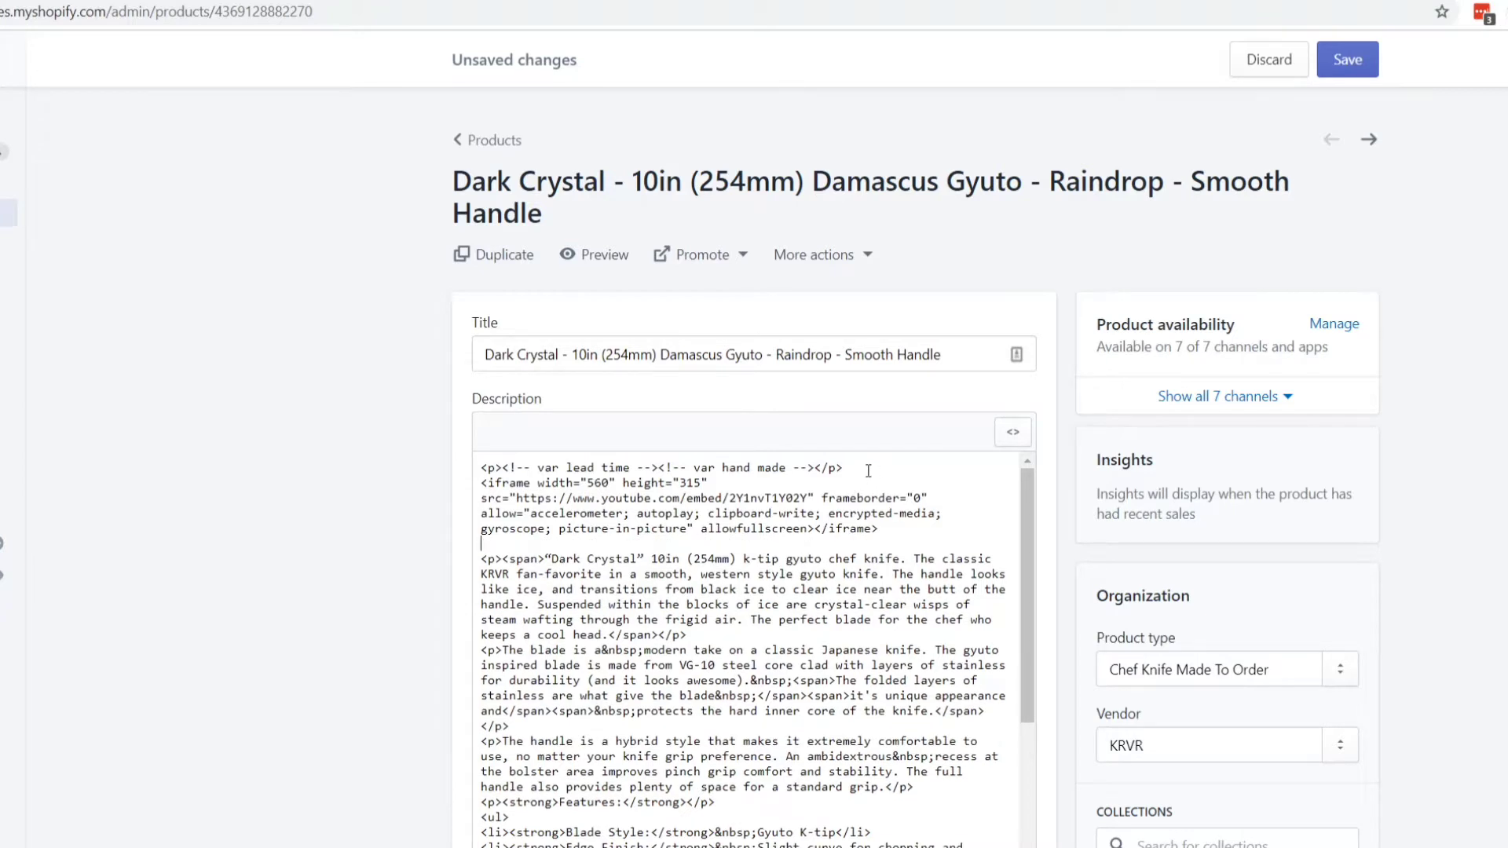
{"action": "key", "text": "Return"}
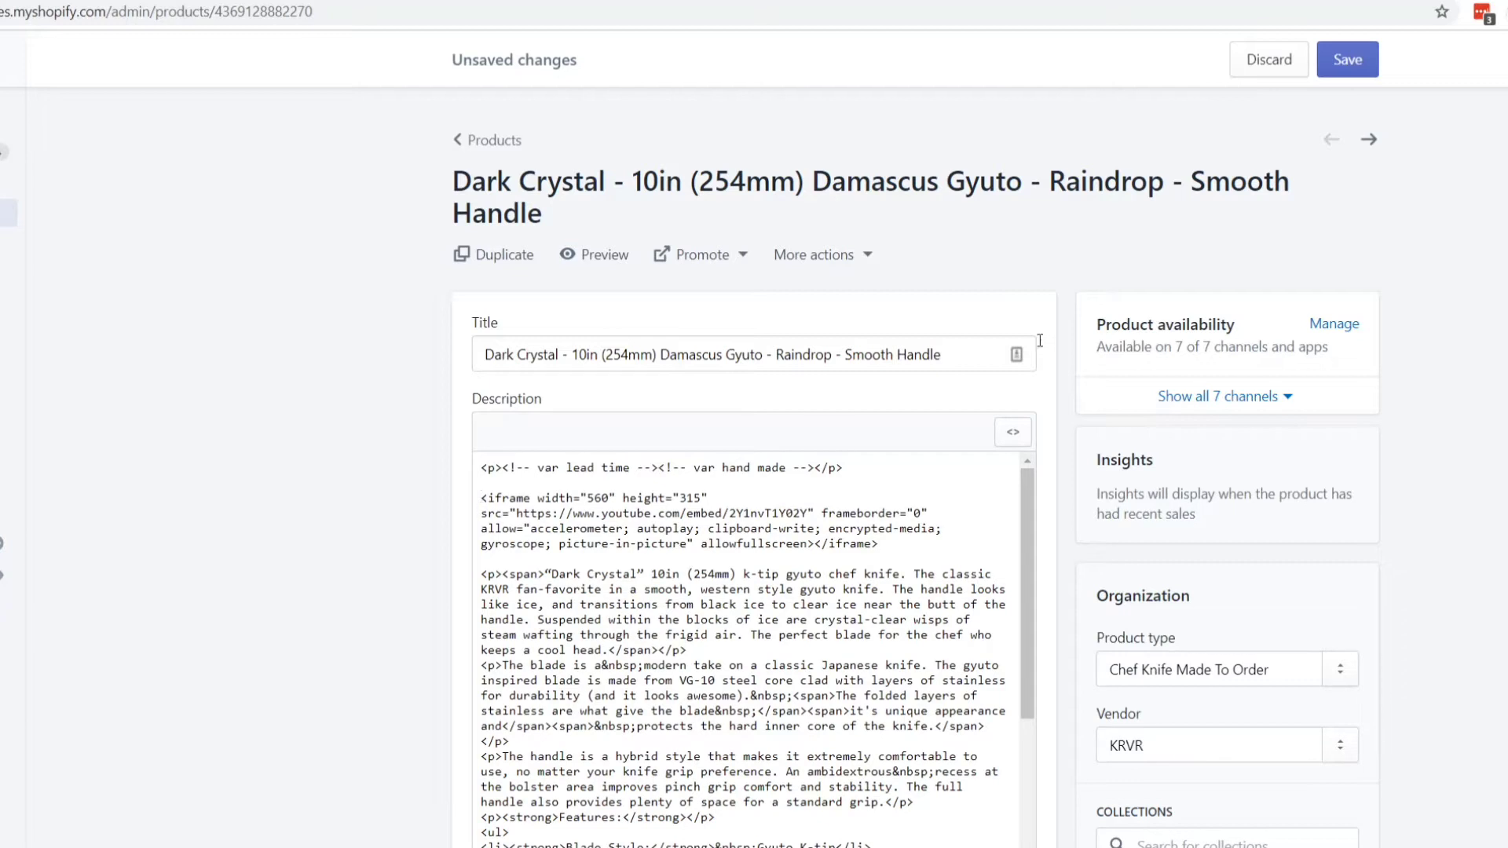
{"action": "left_click", "coordinate": [1355, 62]}
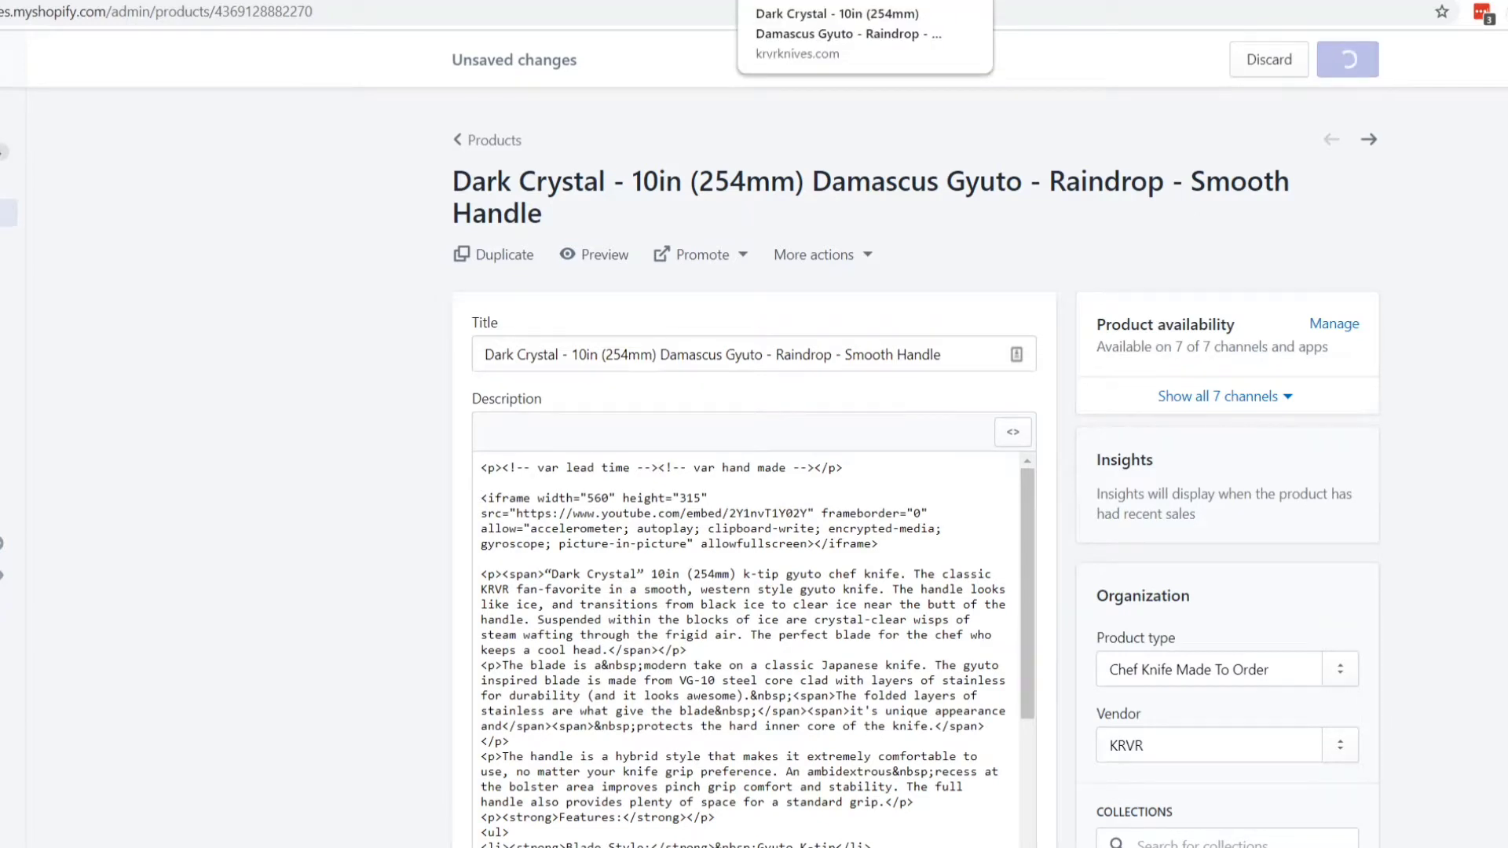
- Reload the Dark Crystal storefront page and examine the embedded video in the product details
{"action": "left_click", "coordinate": [864, 2]}
{"action": "scroll", "coordinate": [948, 642], "scroll_direction": "down", "scroll_amount": 3}
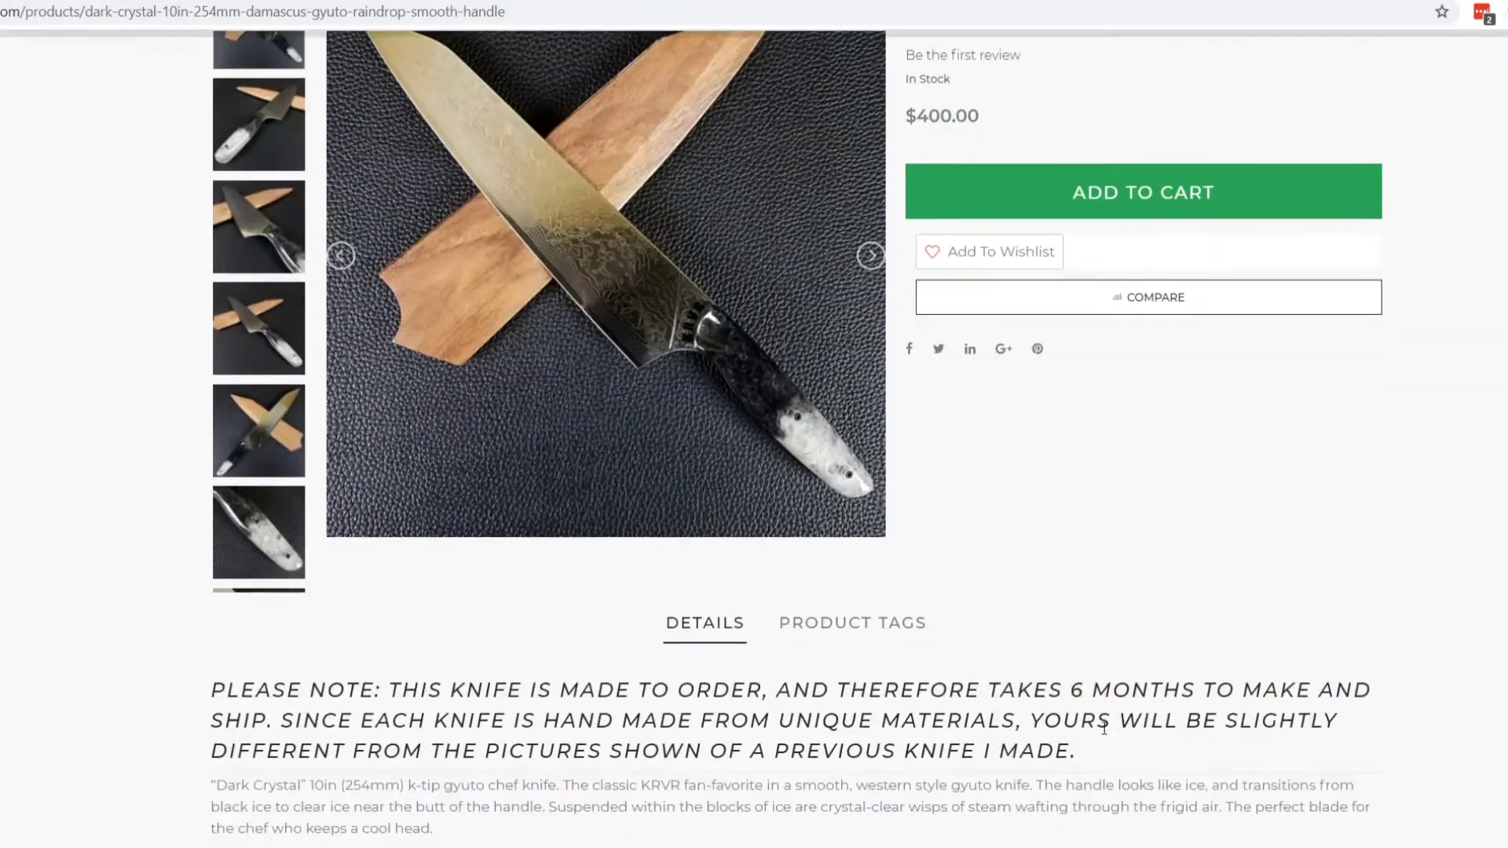
{"action": "scroll", "coordinate": [1104, 728], "scroll_direction": "down", "scroll_amount": 4}
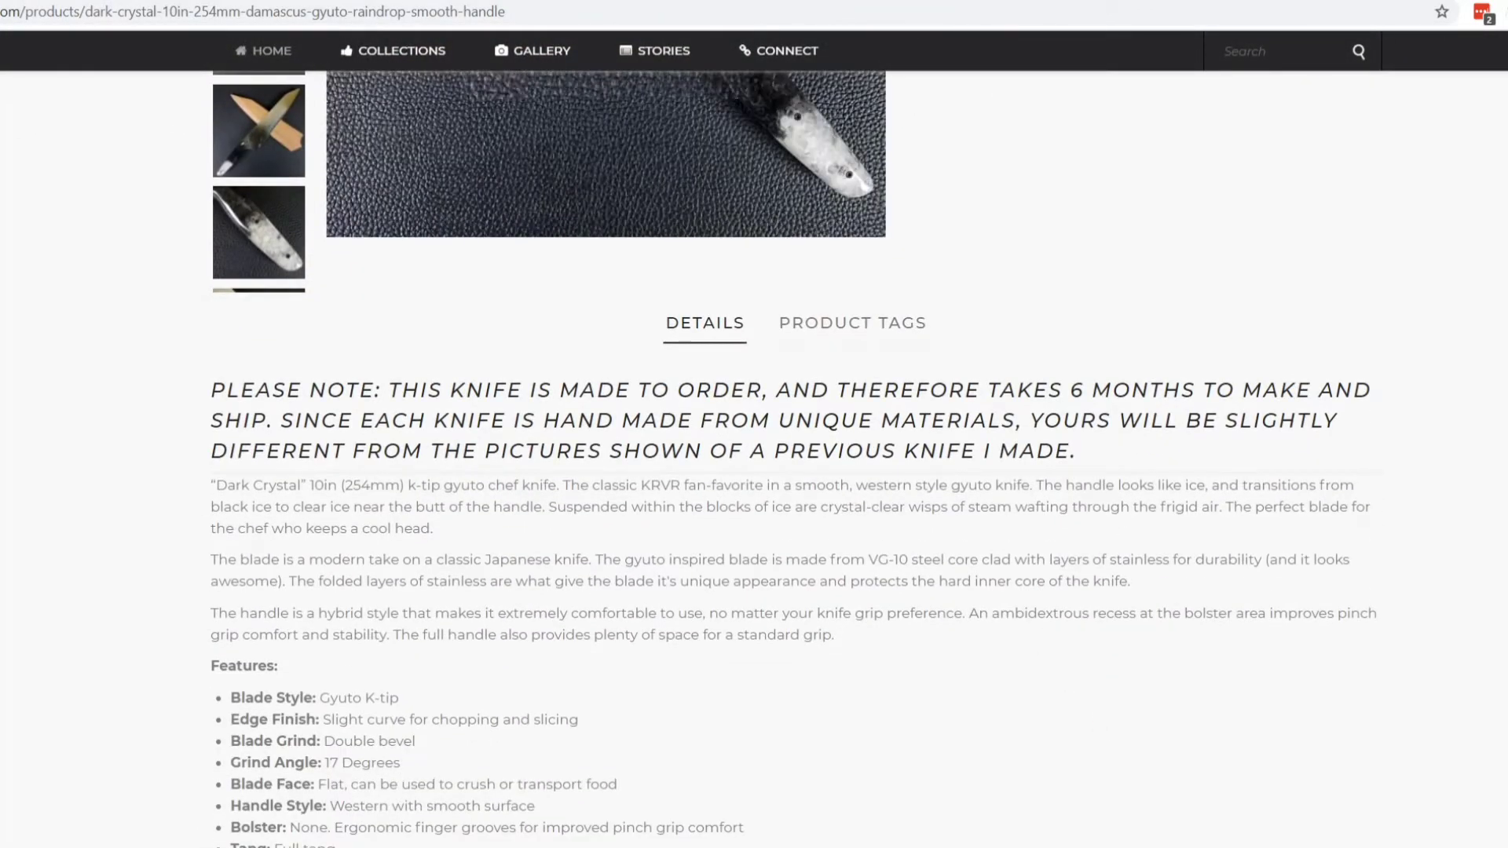
{"action": "key", "text": "F5"}
{"action": "scroll", "coordinate": [489, 394], "scroll_direction": "down", "scroll_amount": 3}
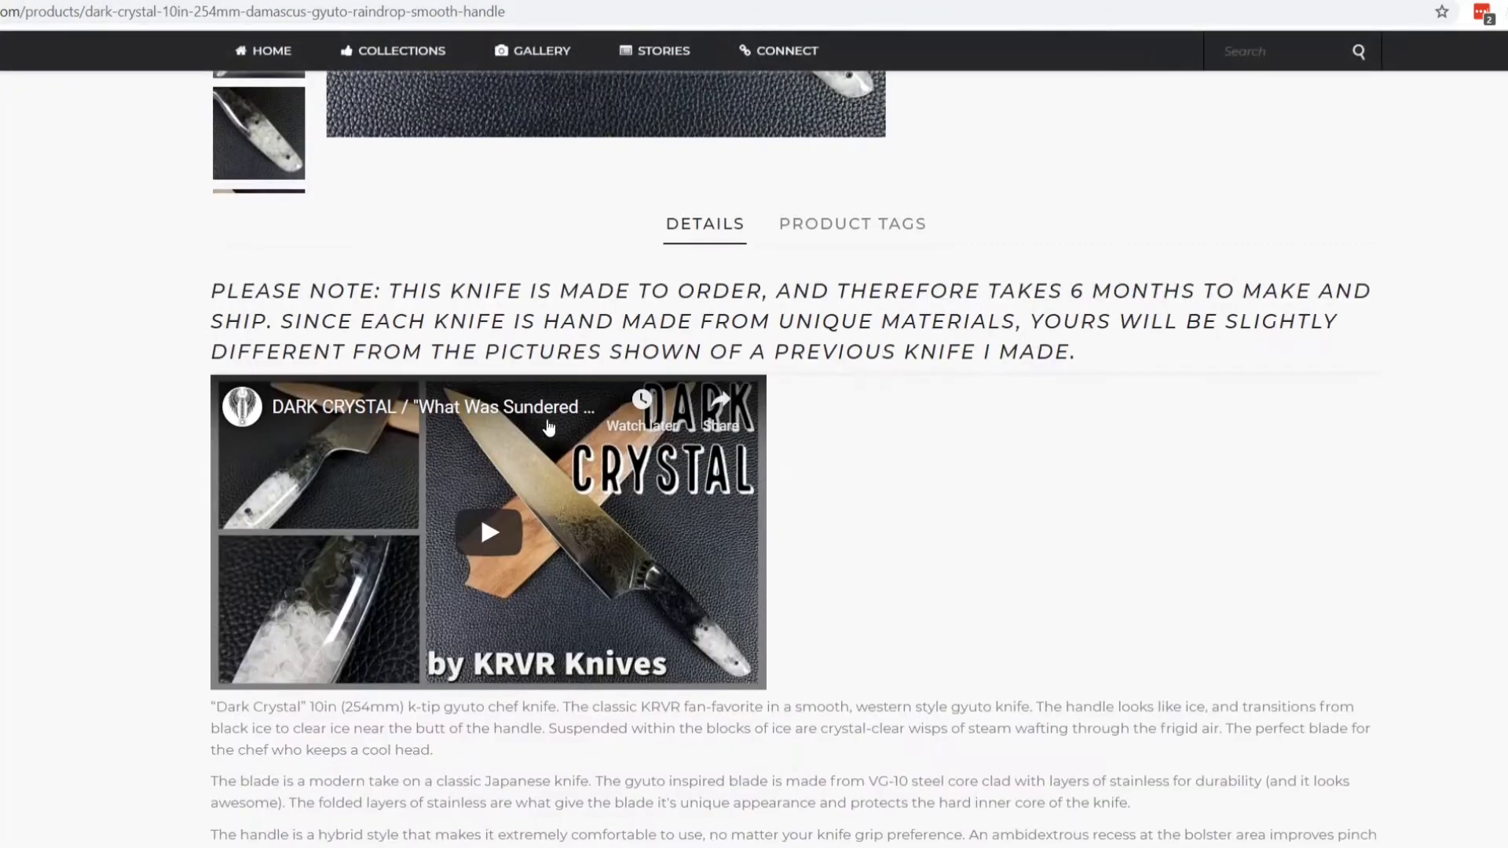
{"action": "scroll", "coordinate": [886, 545], "scroll_direction": "down", "scroll_amount": 2}
{"action": "scroll", "coordinate": [853, 525], "scroll_direction": "up", "scroll_amount": 1}
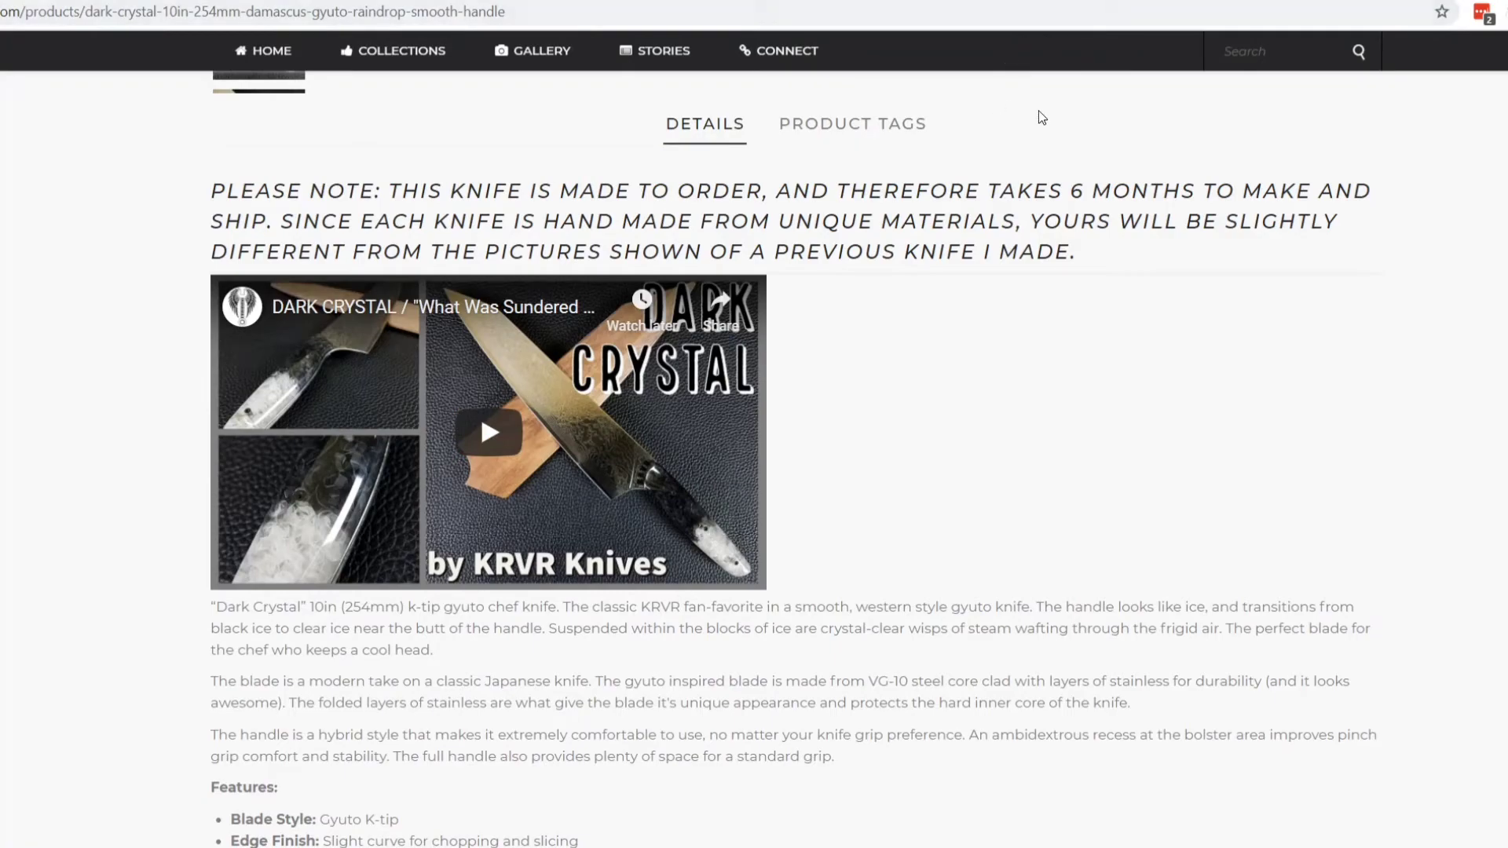
- Restore the browser window and shrink it to phone width to check how the Dark Crystal embed fits the page
{"action": "key", "text": "super+Down"}
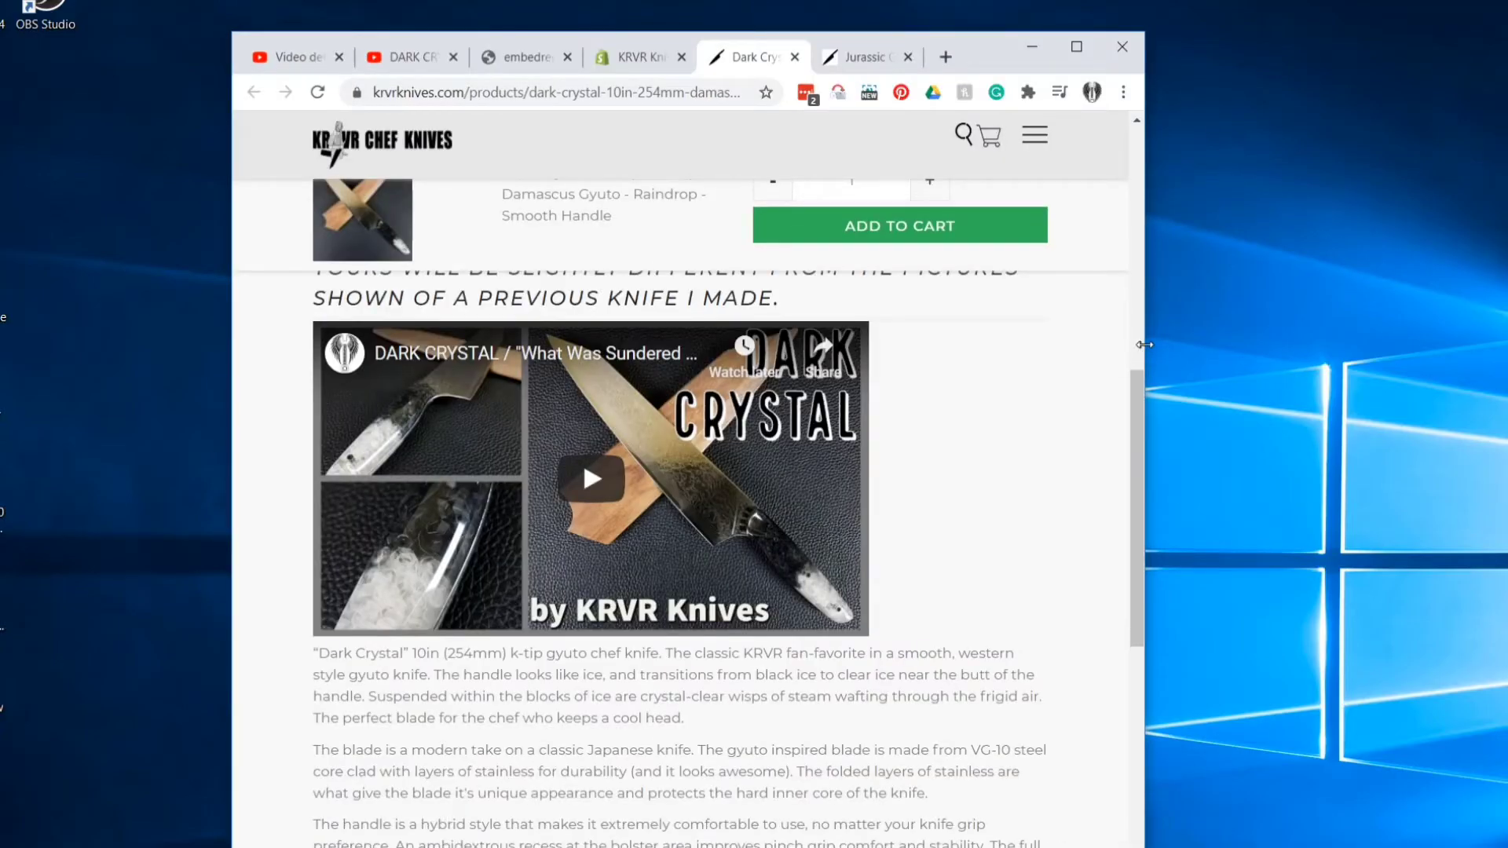
{"action": "left_click_drag", "start_coordinate": [1145, 351], "coordinate": [706, 348]}
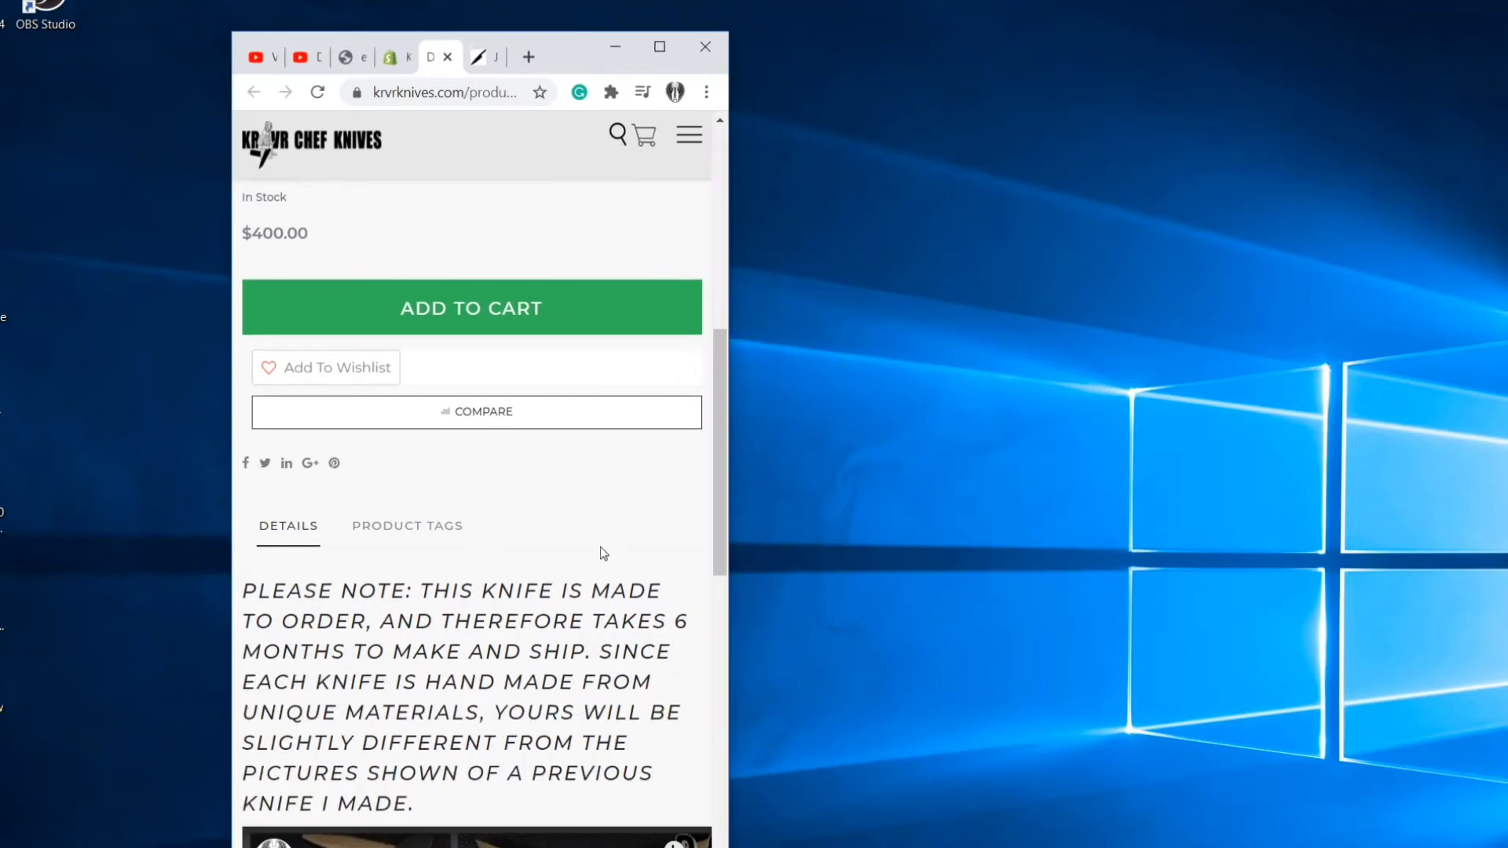
{"action": "scroll", "coordinate": [600, 547], "scroll_direction": "down", "scroll_amount": 5}
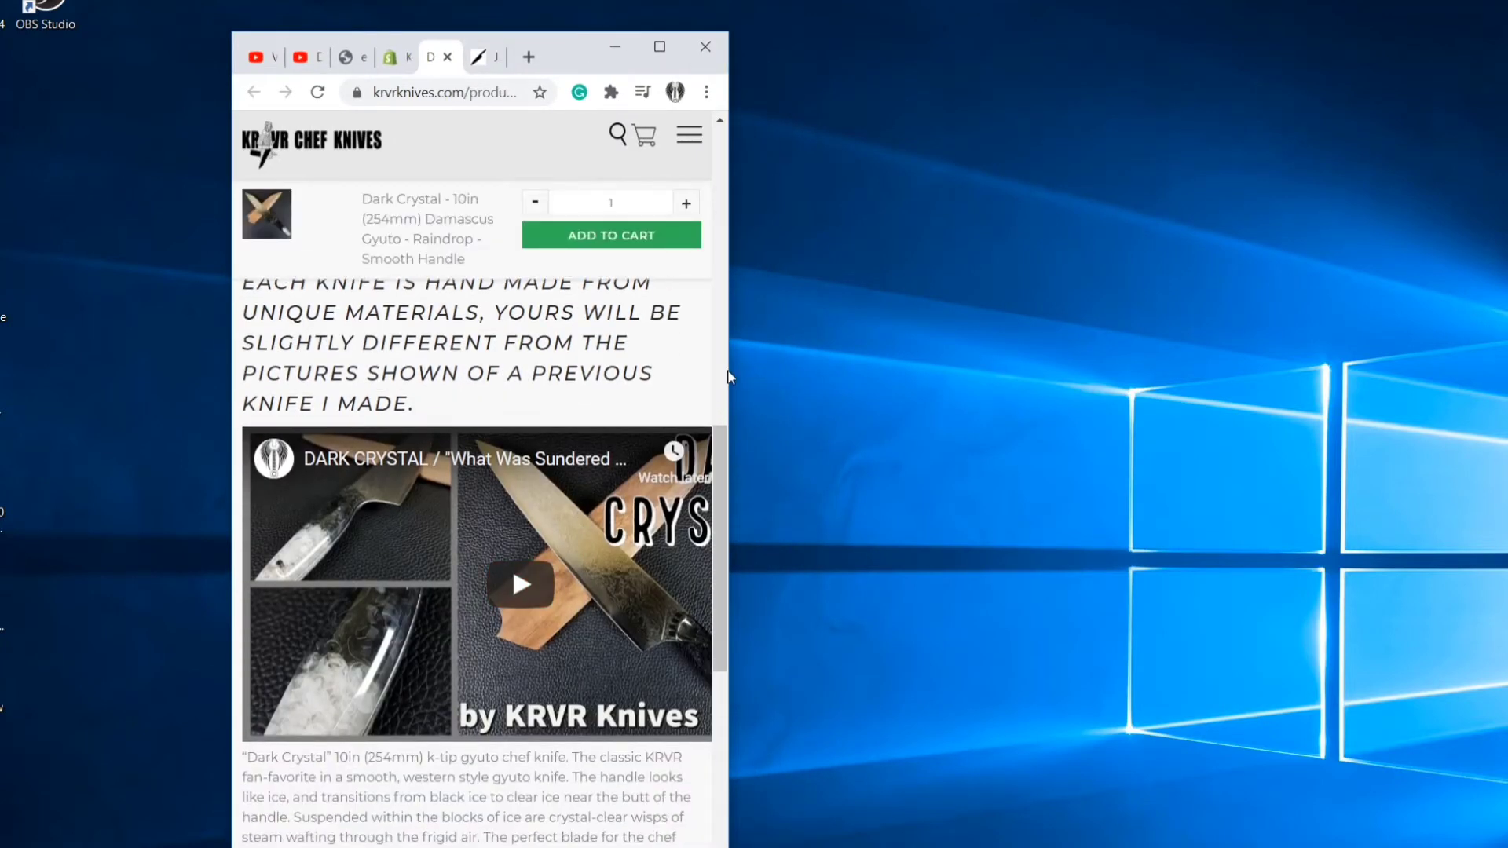
{"action": "left_click_drag", "start_coordinate": [621, 372], "coordinate": [738, 390]}
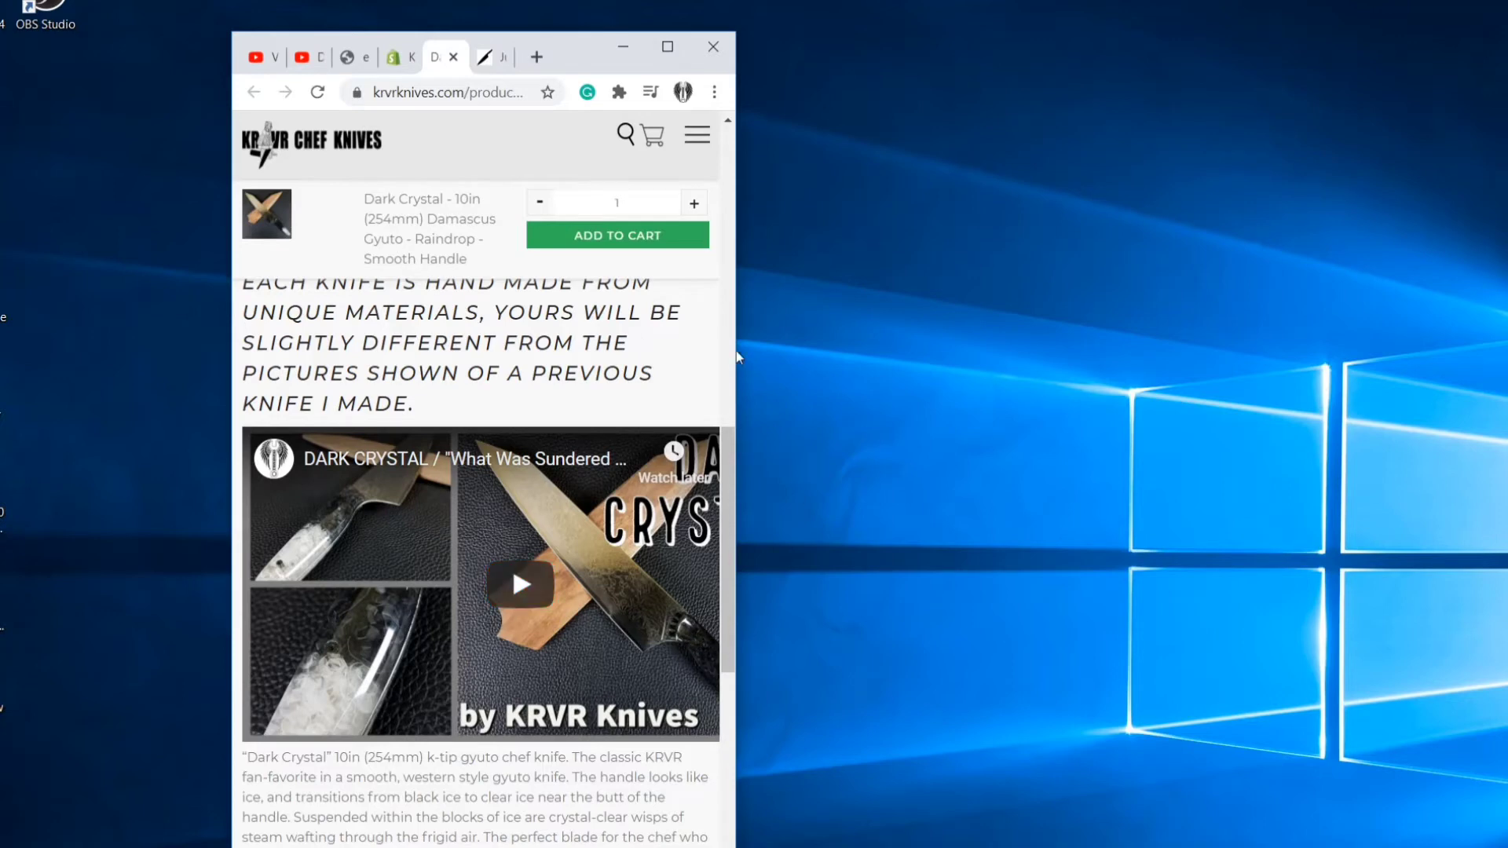
- Widen the browser window slightly to compare the fixed-size Dark Crystal embed with the page width
{"action": "left_click_drag", "start_coordinate": [738, 357], "coordinate": [846, 291]}
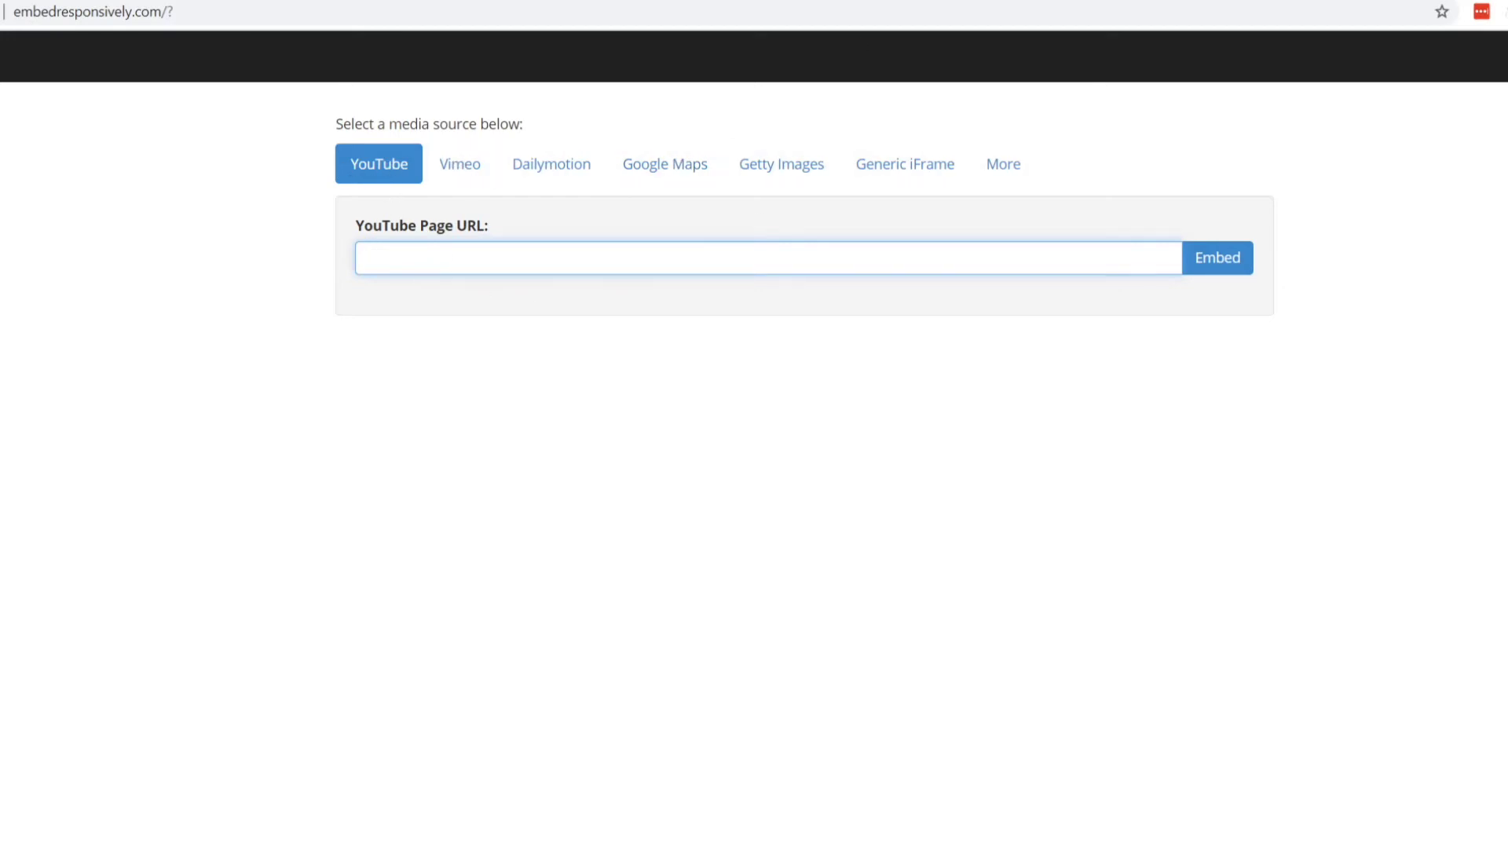
- Copy the Dark Crystal video link from its YouTube video details page and generate a responsive embed for it on embedresponsively.com
{"action": "left_click", "coordinate": [146, 3]}
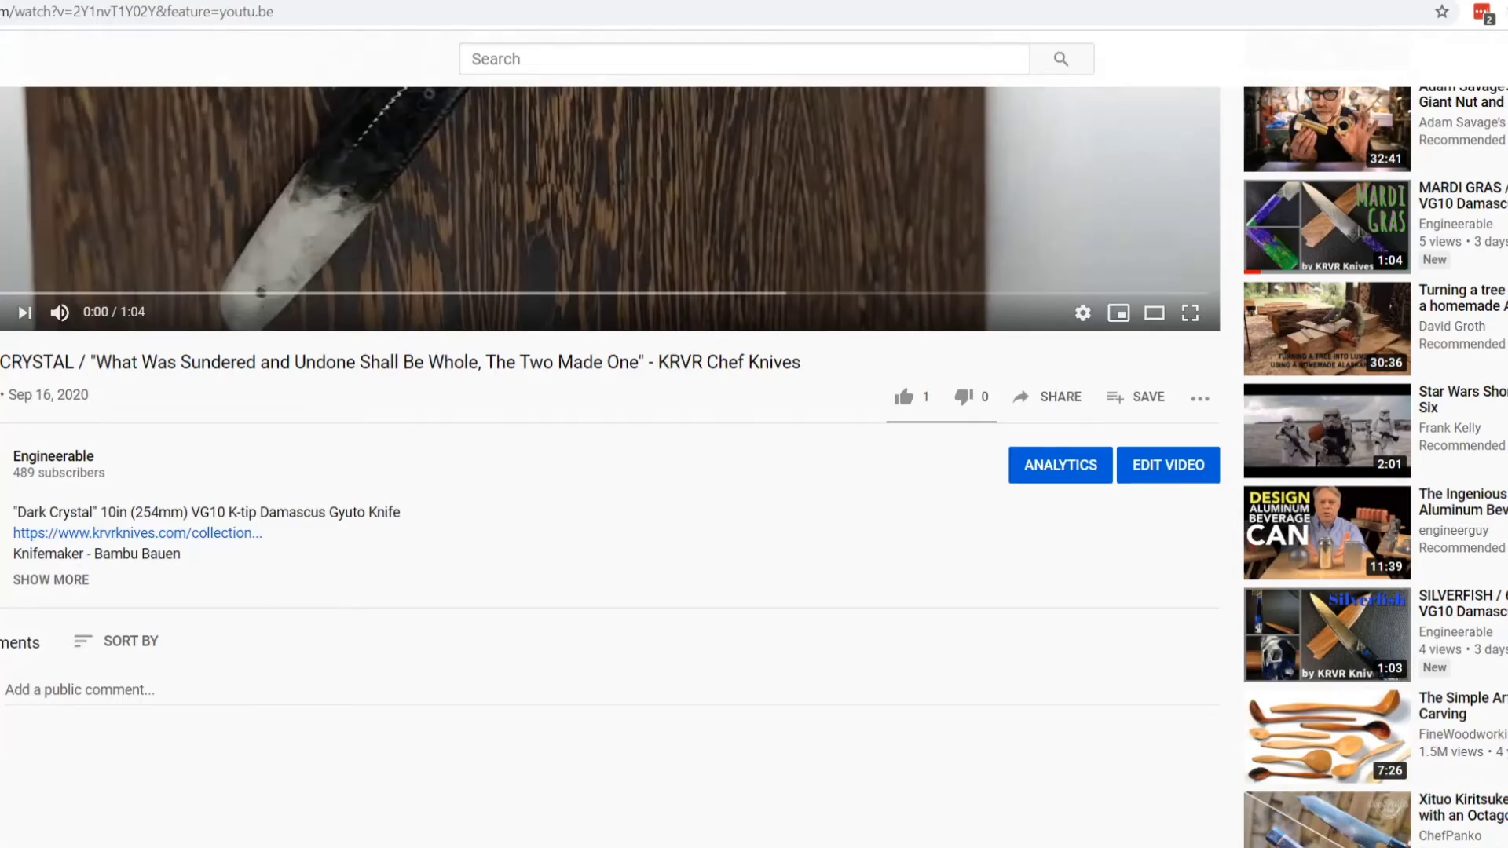
{"action": "left_click", "coordinate": [1135, 465]}
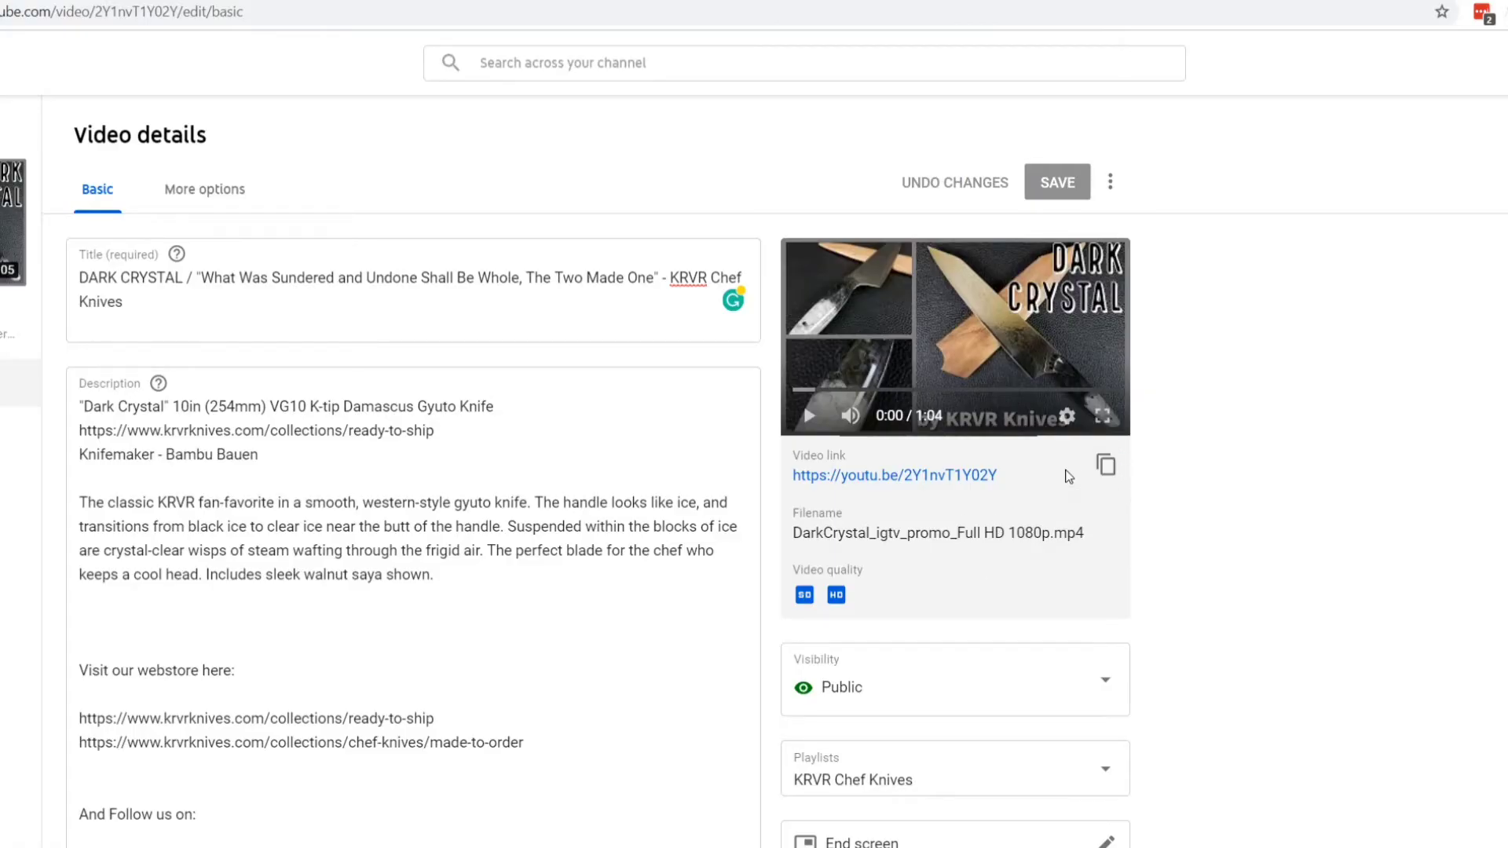
{"action": "key", "text": "ctrl+Tab"}
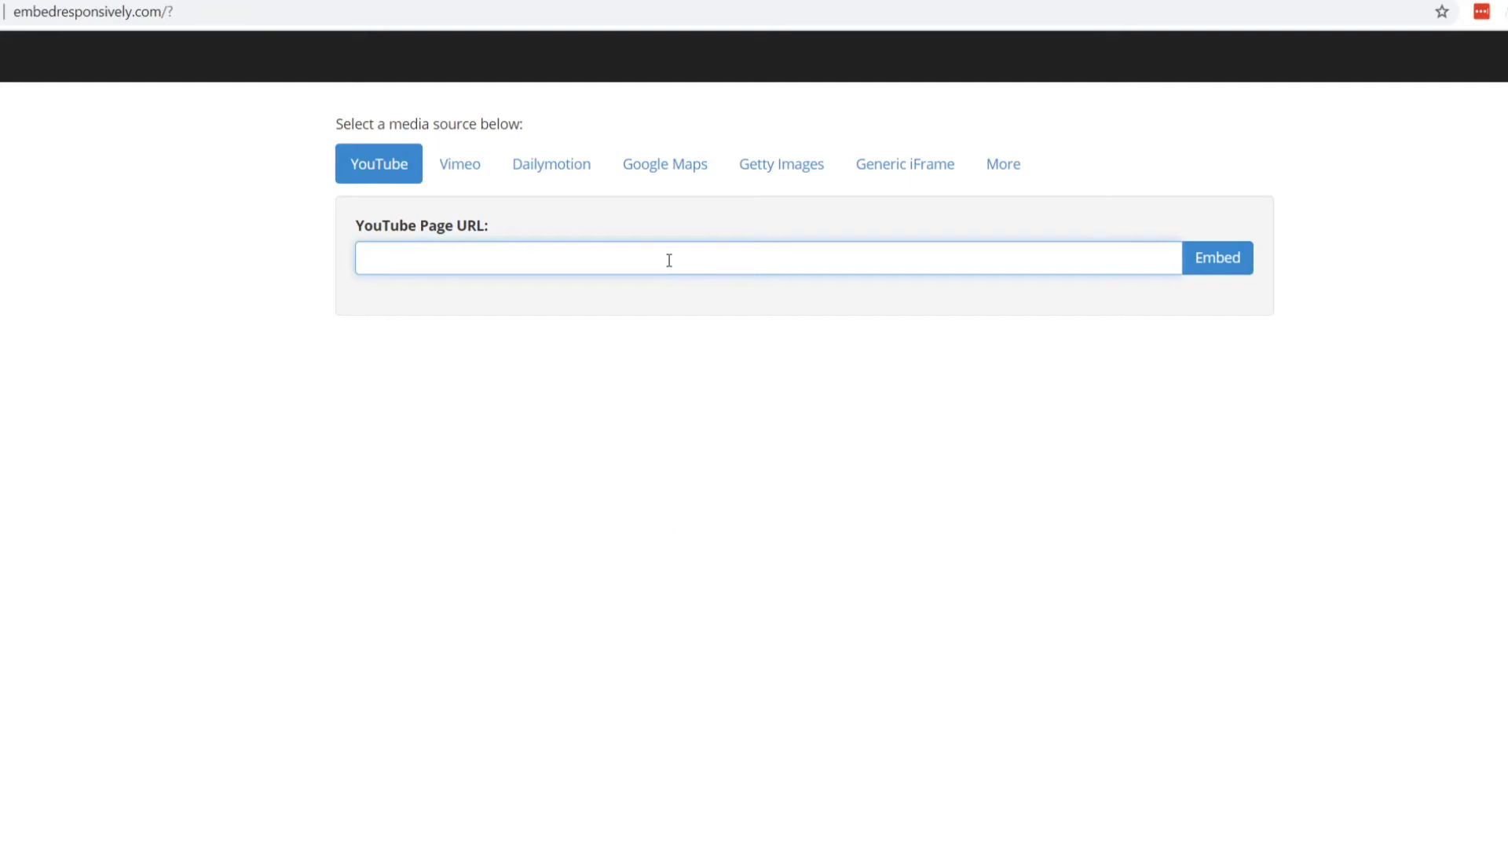
{"action": "type", "text": "https://youtu.be/2Y1nvT1Y02Y"}
{"action": "left_click", "coordinate": [1226, 265]}
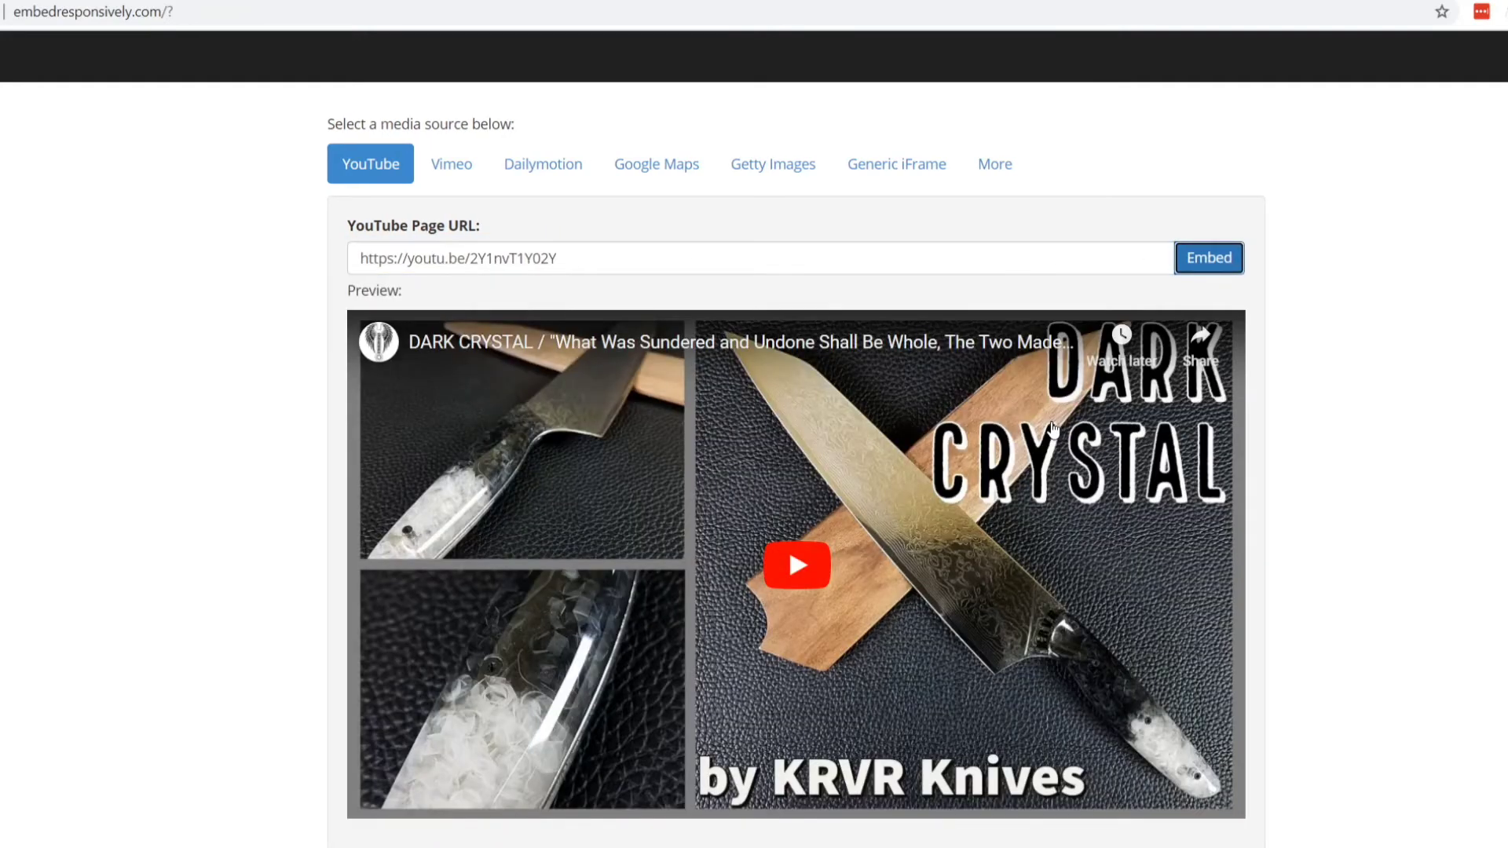
- Copy the entire generated embed code, from the opening style tag through the closing div
{"action": "scroll", "coordinate": [777, 480], "scroll_direction": "down", "scroll_amount": 2}
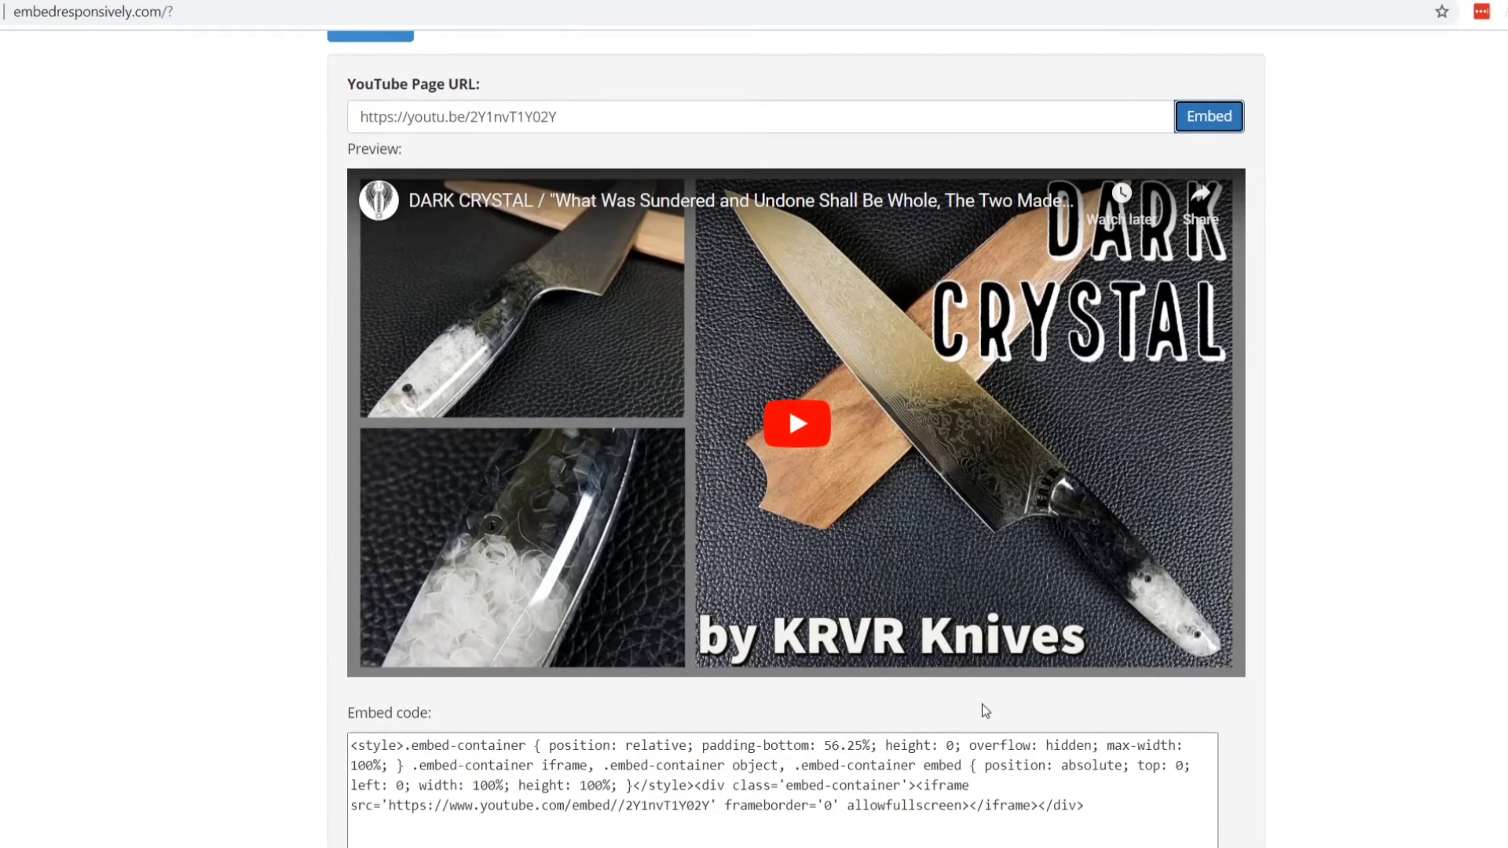
{"action": "left_click", "coordinate": [1102, 808]}
{"action": "left_click_drag", "start_coordinate": [1102, 807], "coordinate": [339, 754]}
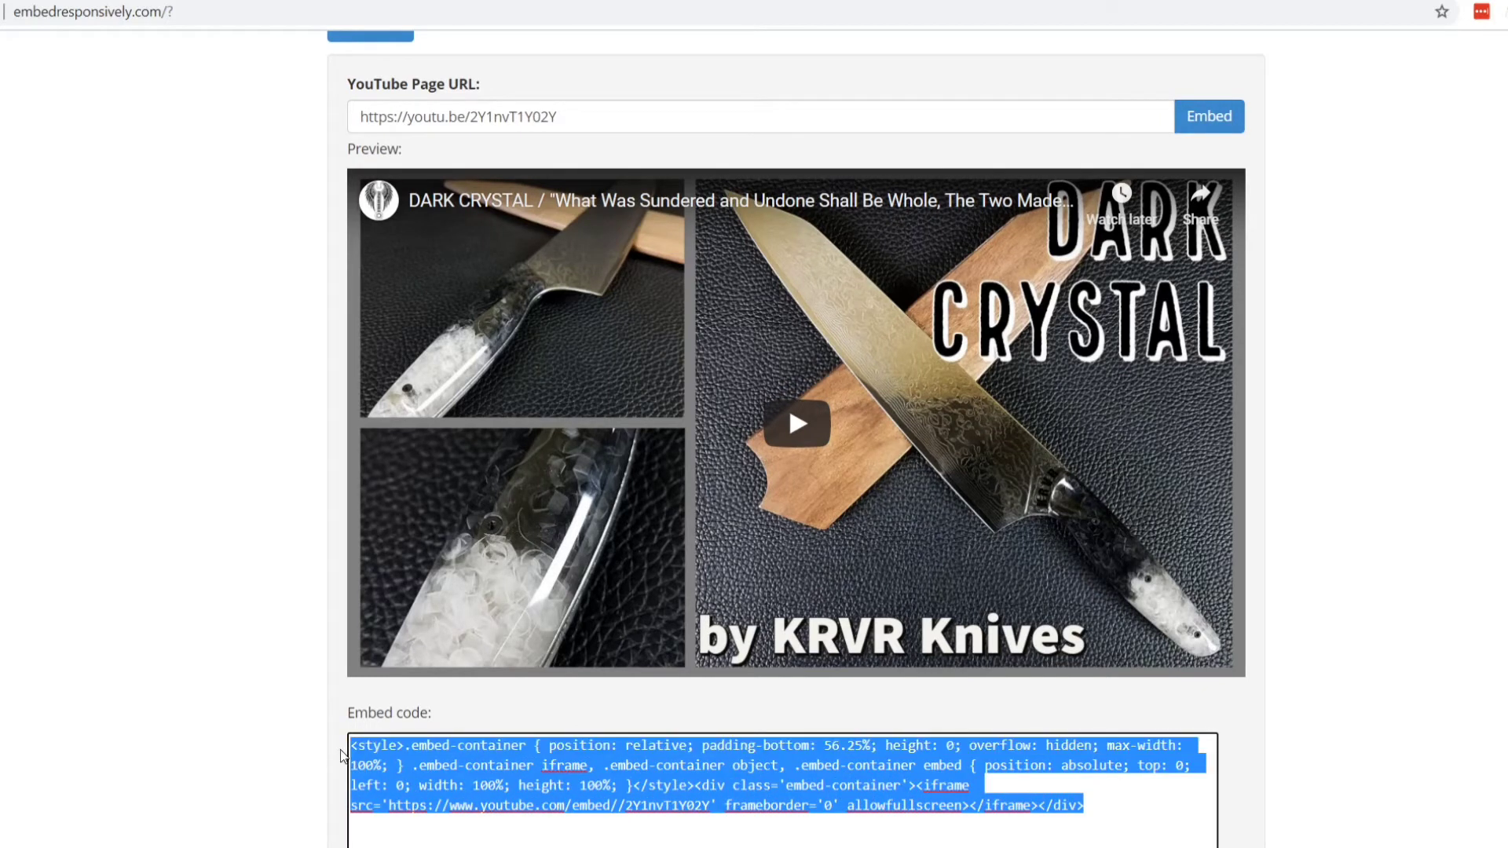
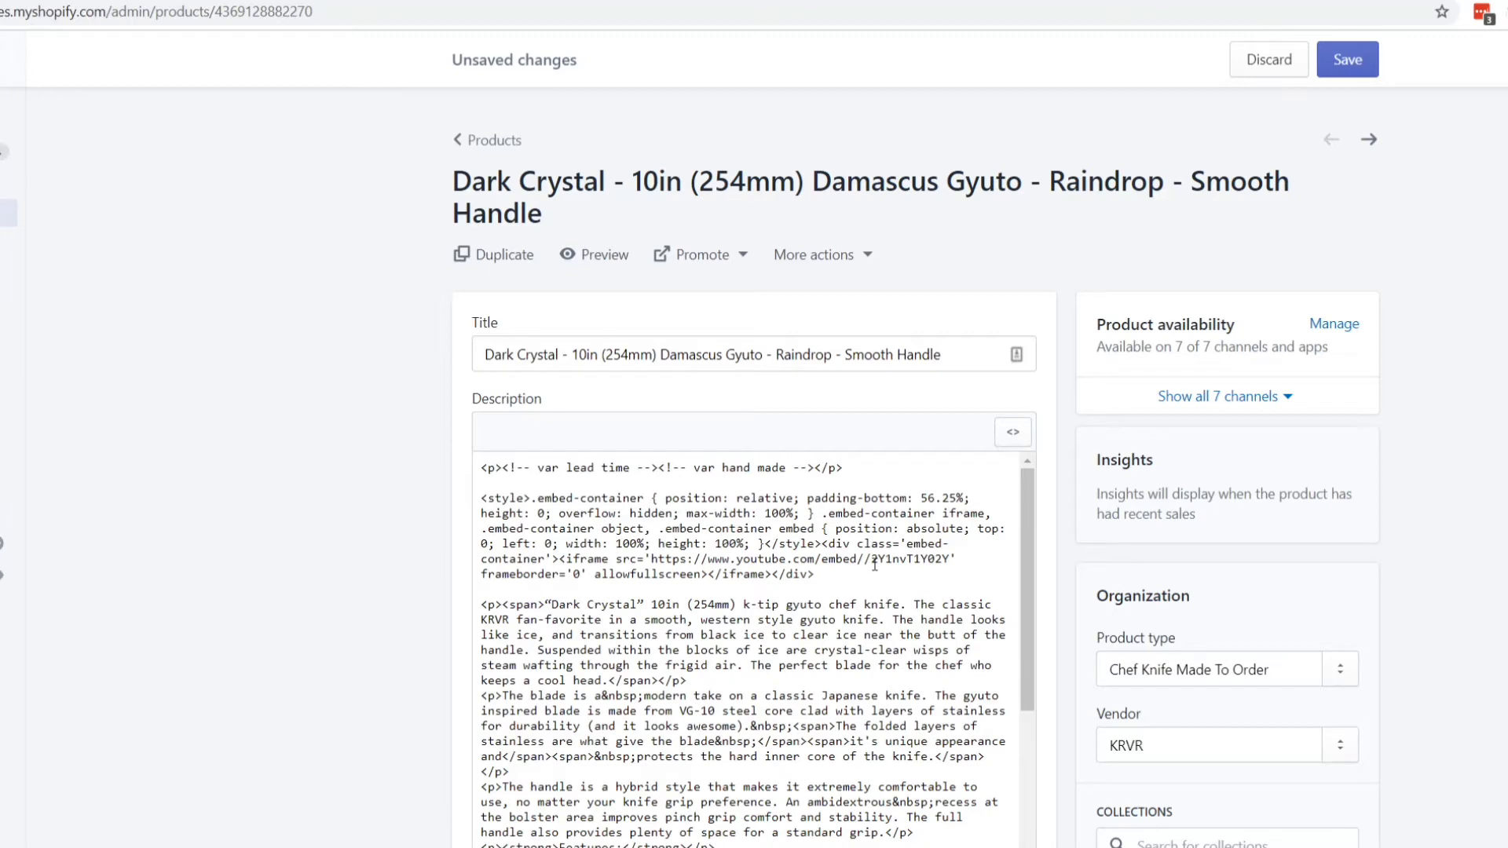
- Show the Dark Crystal description as formatted content to check the responsive video embed, and save the product
{"action": "left_click", "coordinate": [1013, 432]}
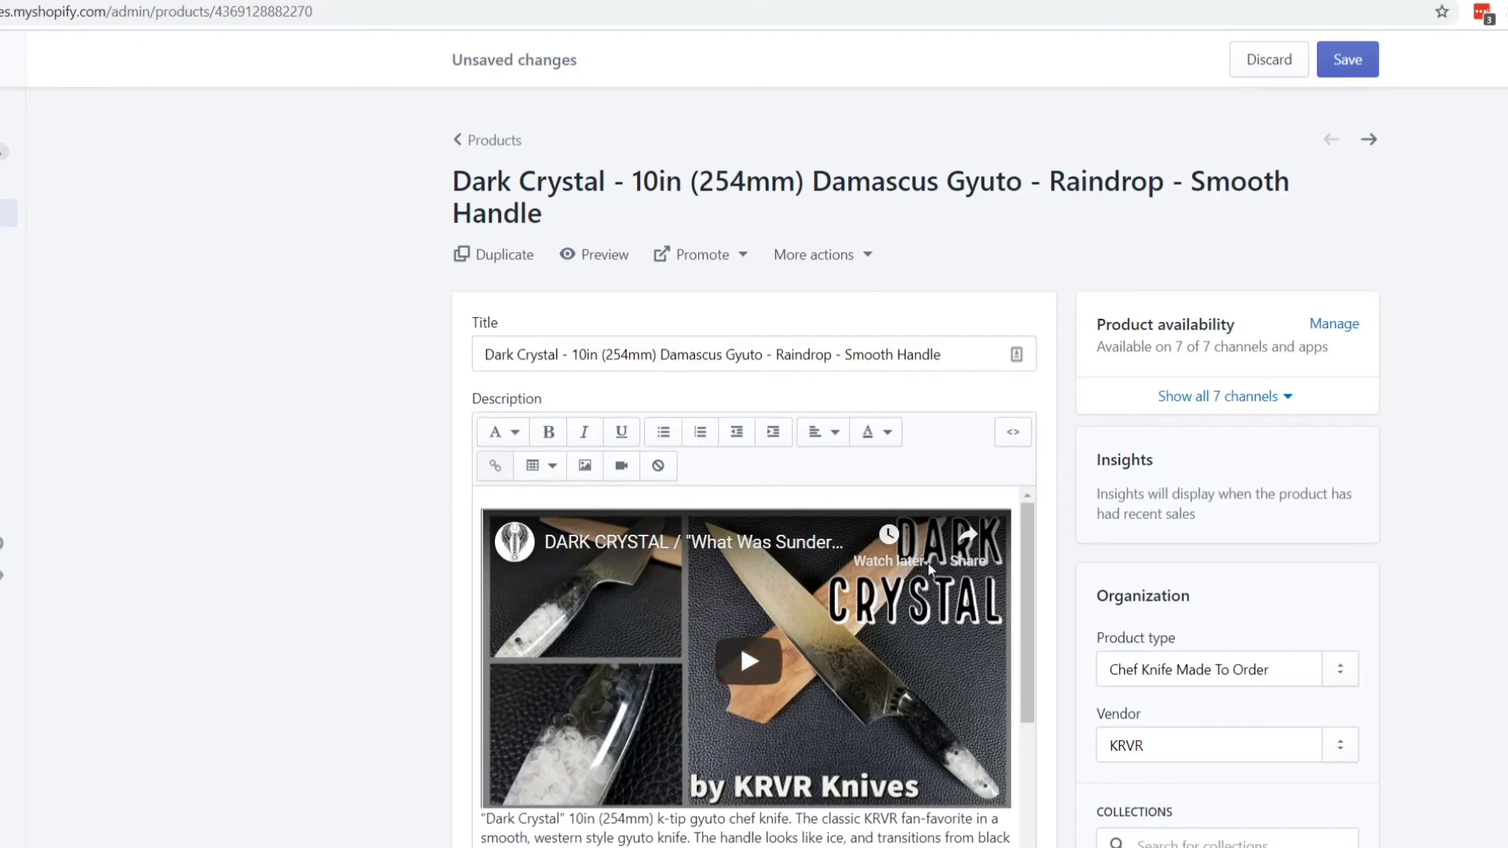
{"action": "scroll", "coordinate": [935, 566], "scroll_direction": "down", "scroll_amount": 3}
{"action": "scroll", "coordinate": [934, 565], "scroll_direction": "up", "scroll_amount": 3}
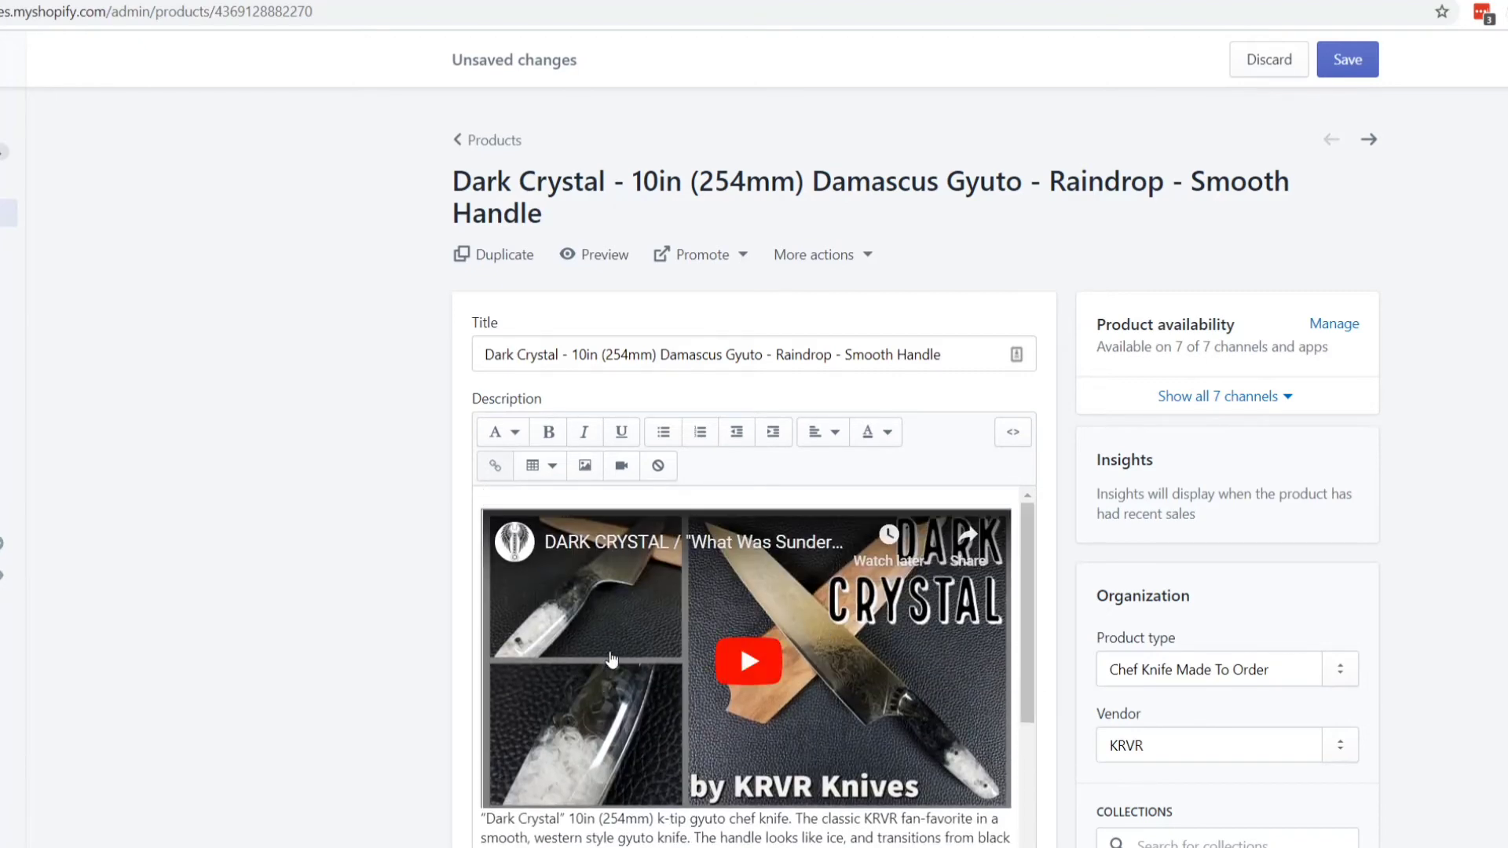
{"action": "left_click", "coordinate": [1344, 62]}
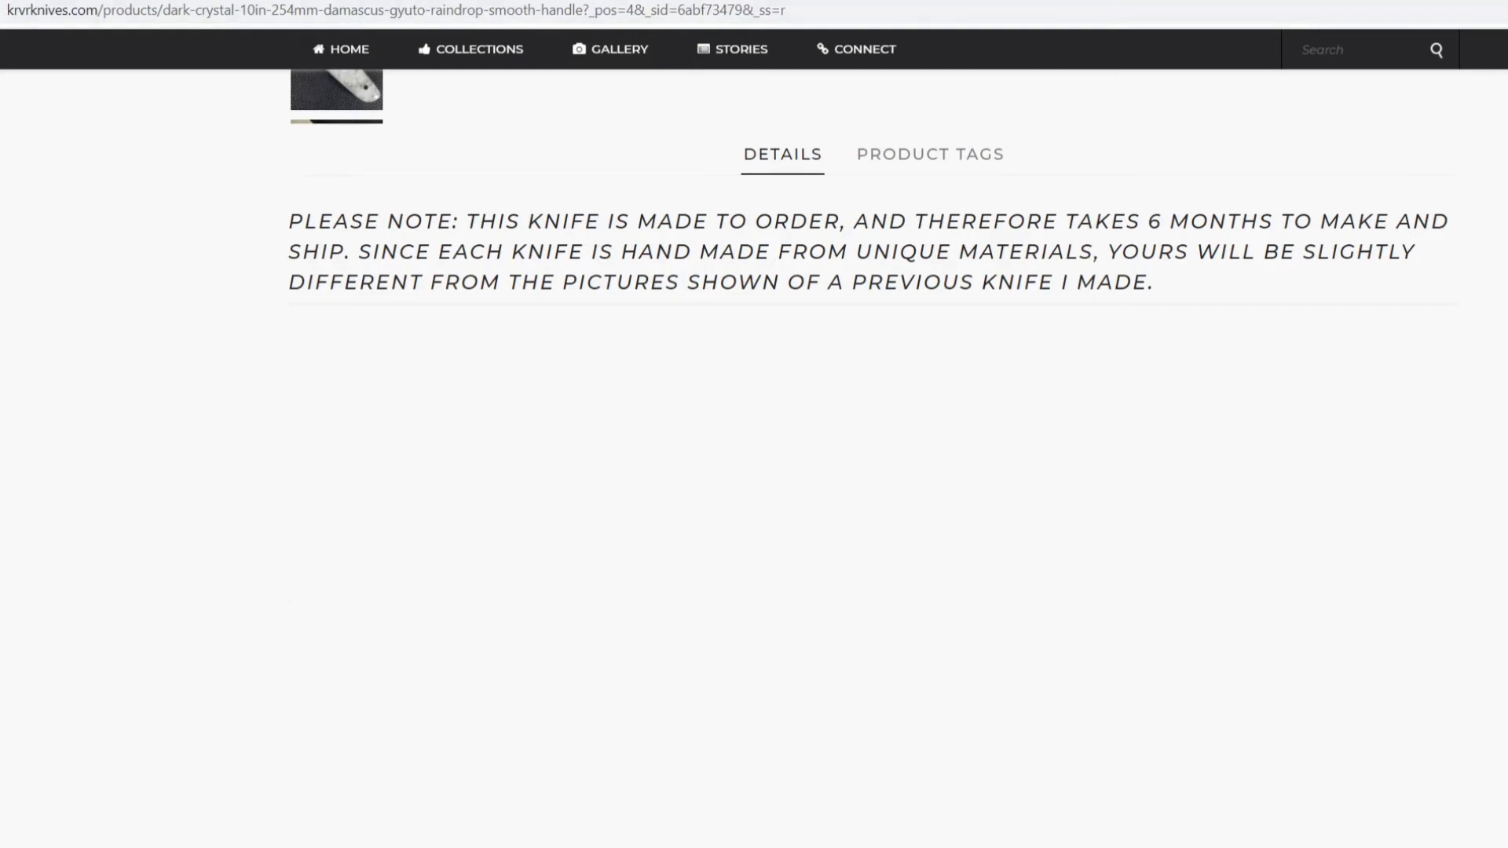
- Examine the responsive video embed in the details section of the live Dark Crystal storefront page
{"action": "scroll", "coordinate": [139, 249], "scroll_direction": "down", "scroll_amount": 3}
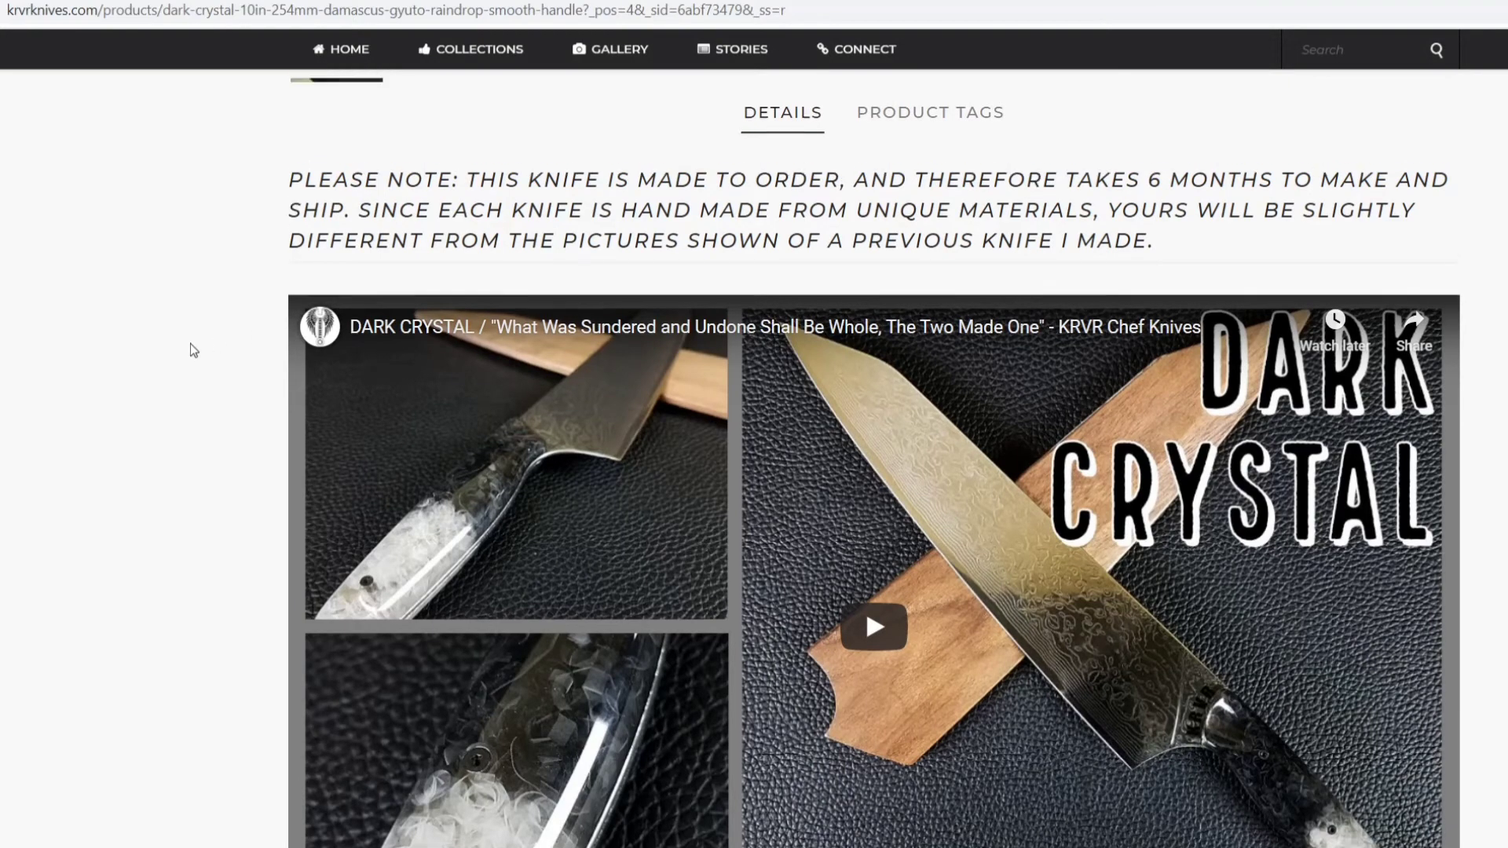
{"action": "scroll", "coordinate": [190, 344], "scroll_direction": "up", "scroll_amount": 5}
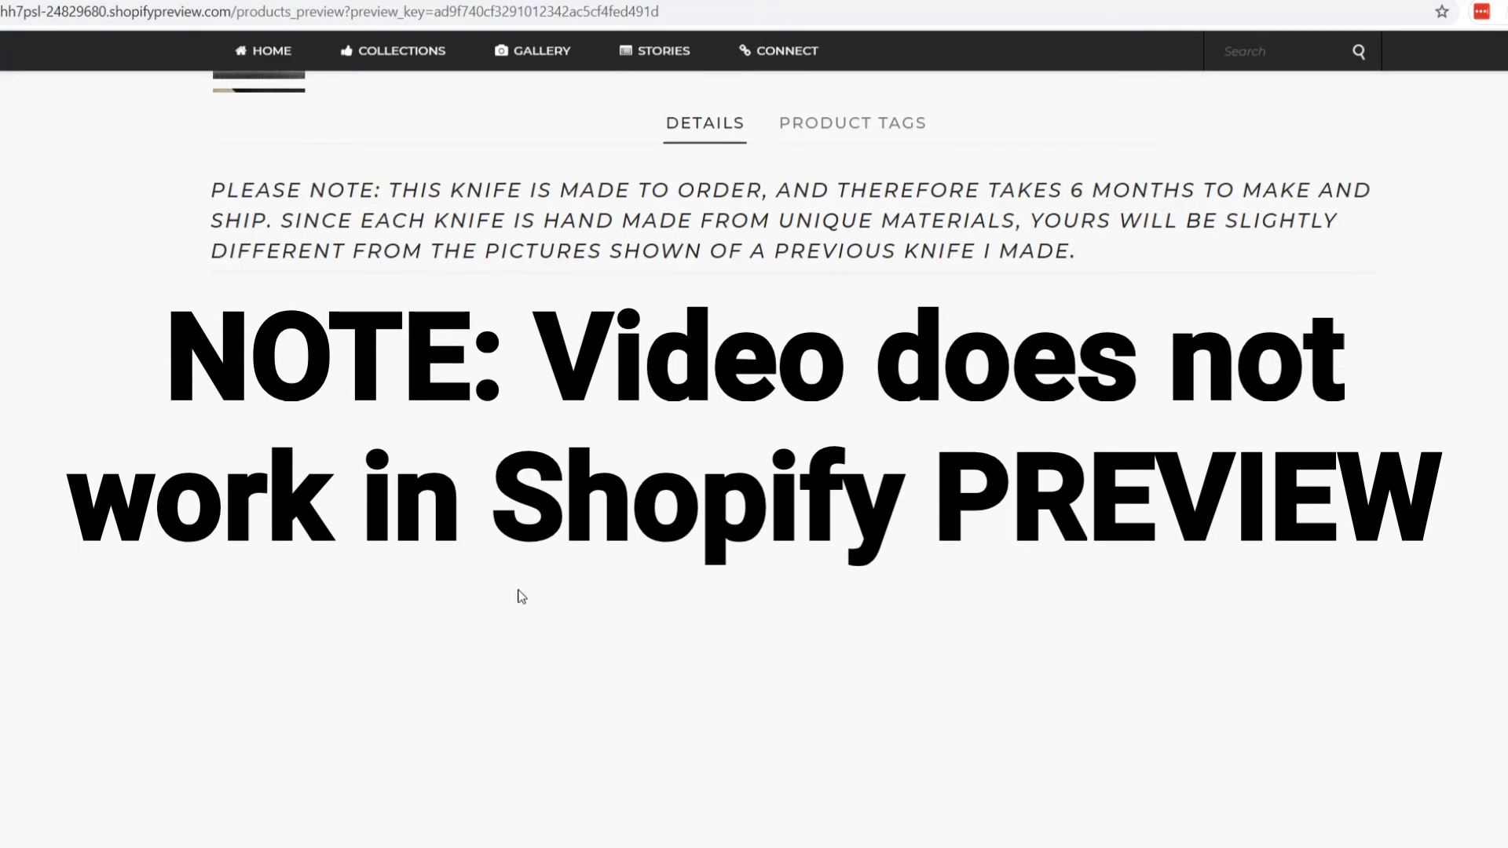
- Look through the Shopify preview of the Dark Crystal product to check whether the embedded video displays in its details
{"action": "scroll", "coordinate": [505, 508], "scroll_direction": "up", "scroll_amount": 8}
{"action": "scroll", "coordinate": [505, 508], "scroll_direction": "up", "scroll_amount": 3}
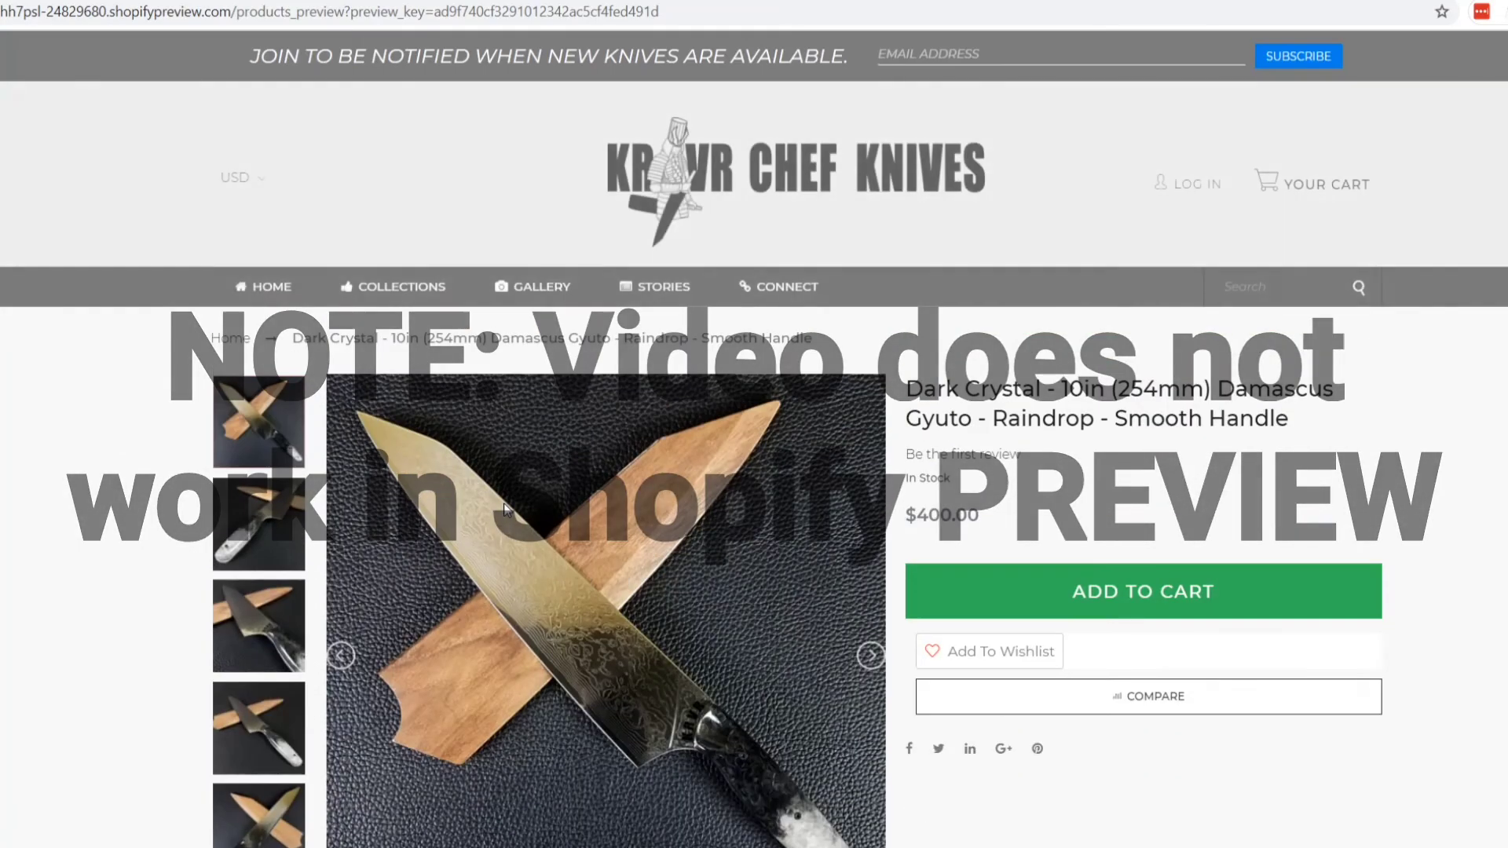
{"action": "scroll", "coordinate": [505, 508], "scroll_direction": "down", "scroll_amount": 11}
{"action": "scroll", "coordinate": [507, 510], "scroll_direction": "down", "scroll_amount": 4}
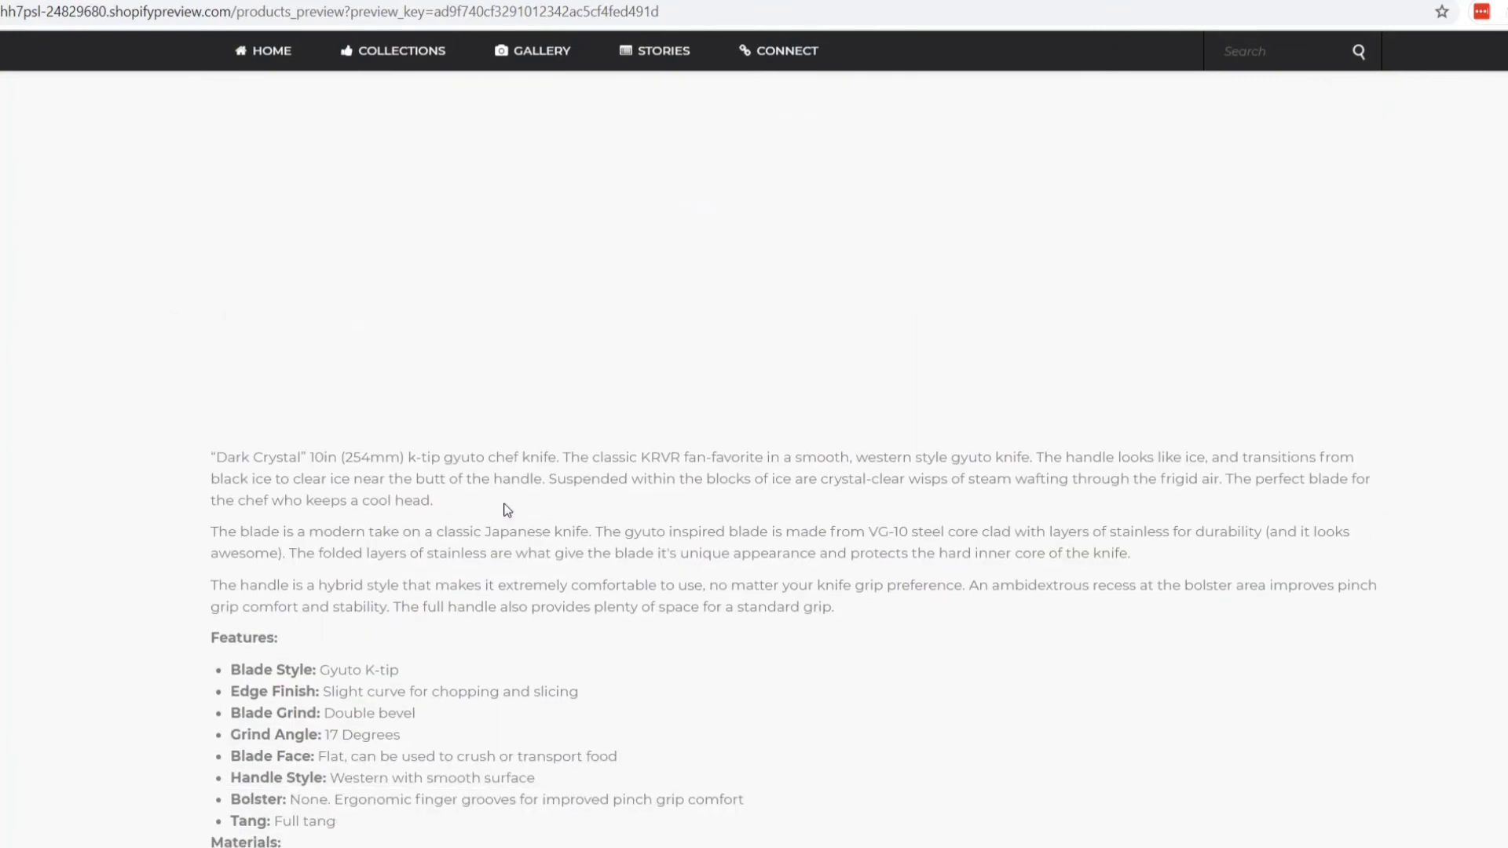
{"action": "scroll", "coordinate": [507, 511], "scroll_direction": "up", "scroll_amount": 3}
{"action": "scroll", "coordinate": [507, 511], "scroll_direction": "down", "scroll_amount": 4}
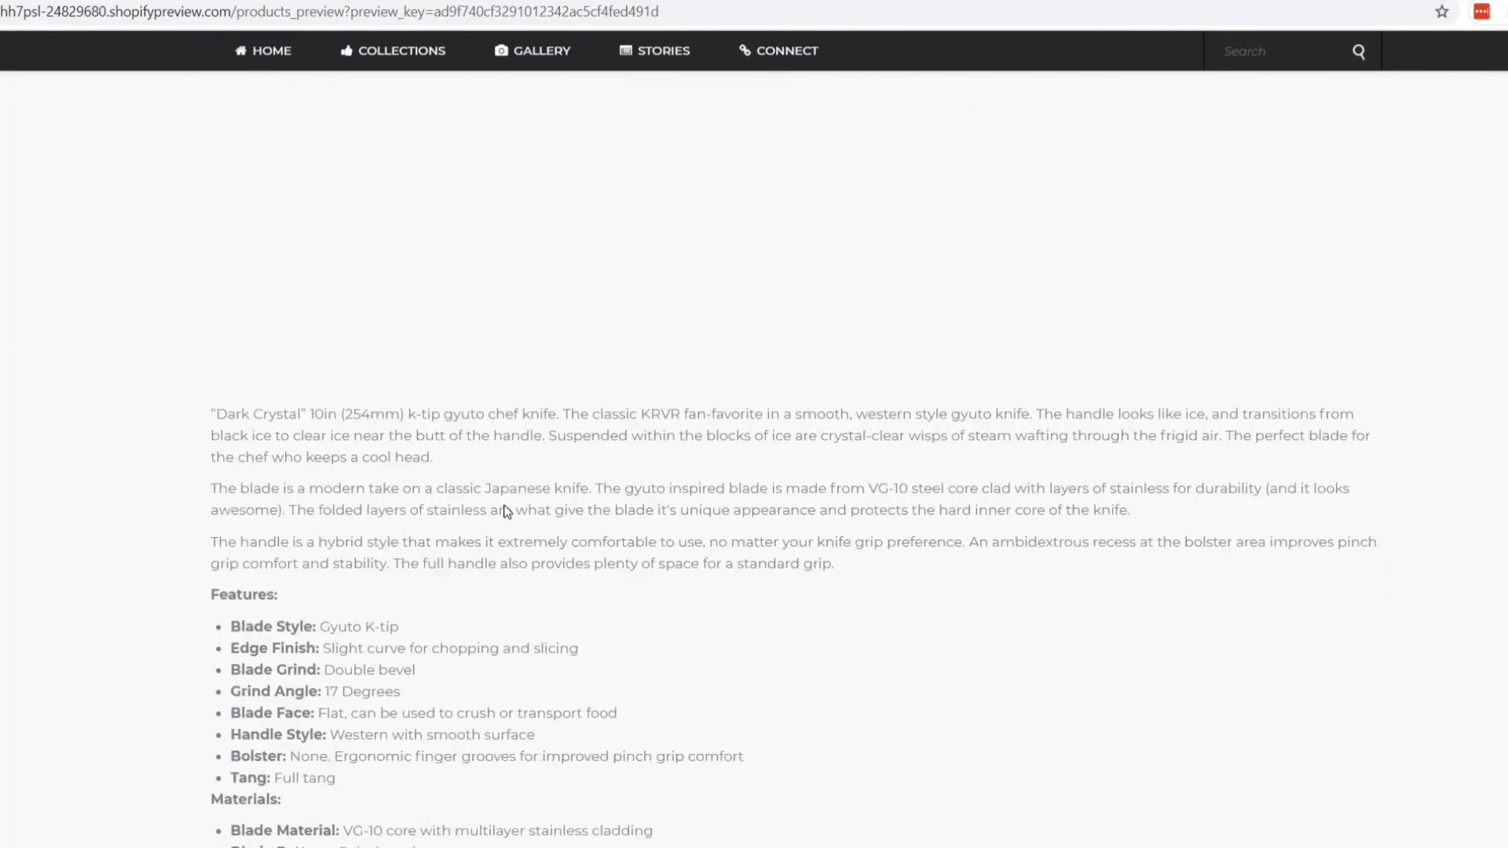
{"action": "scroll", "coordinate": [508, 511], "scroll_direction": "up", "scroll_amount": 3}
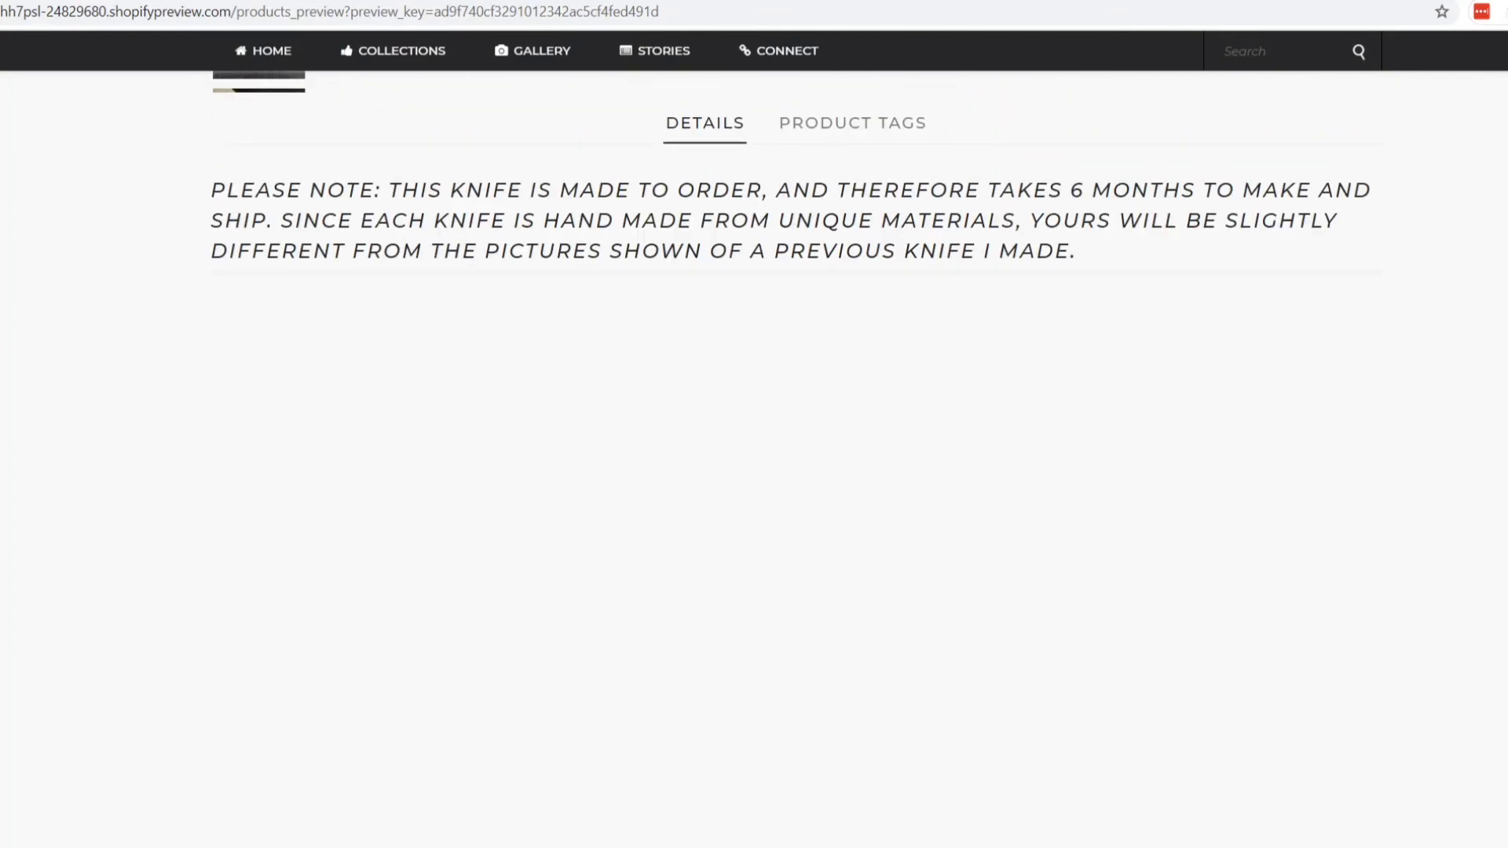
- Return to the live Dark Crystal storefront page and compare its embedded video with the Shopify preview
{"action": "left_click", "coordinate": [888, 0]}
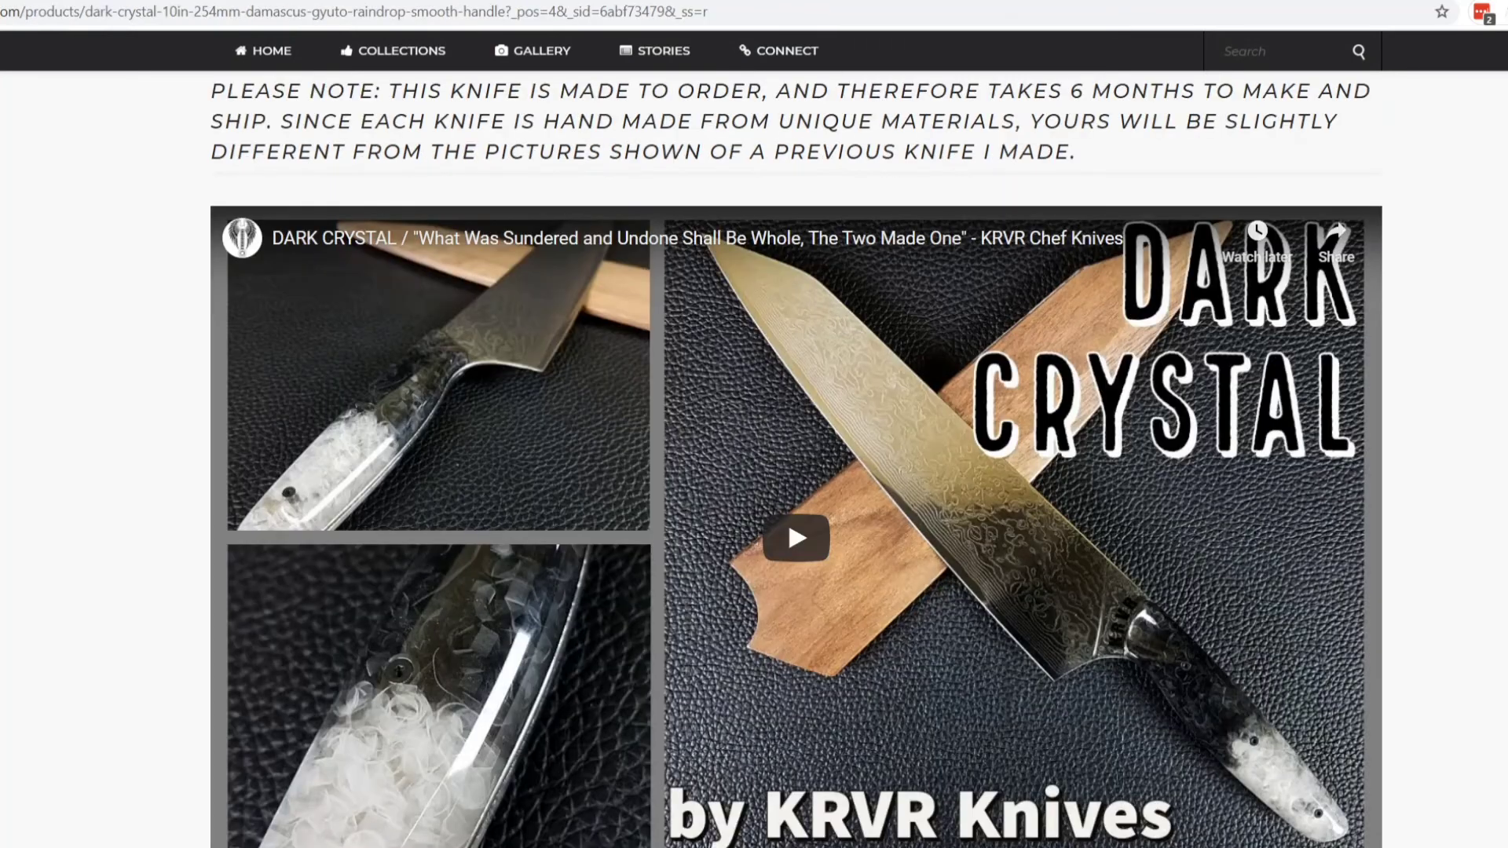
{"action": "scroll", "coordinate": [67, 311], "scroll_direction": "up", "scroll_amount": 10}
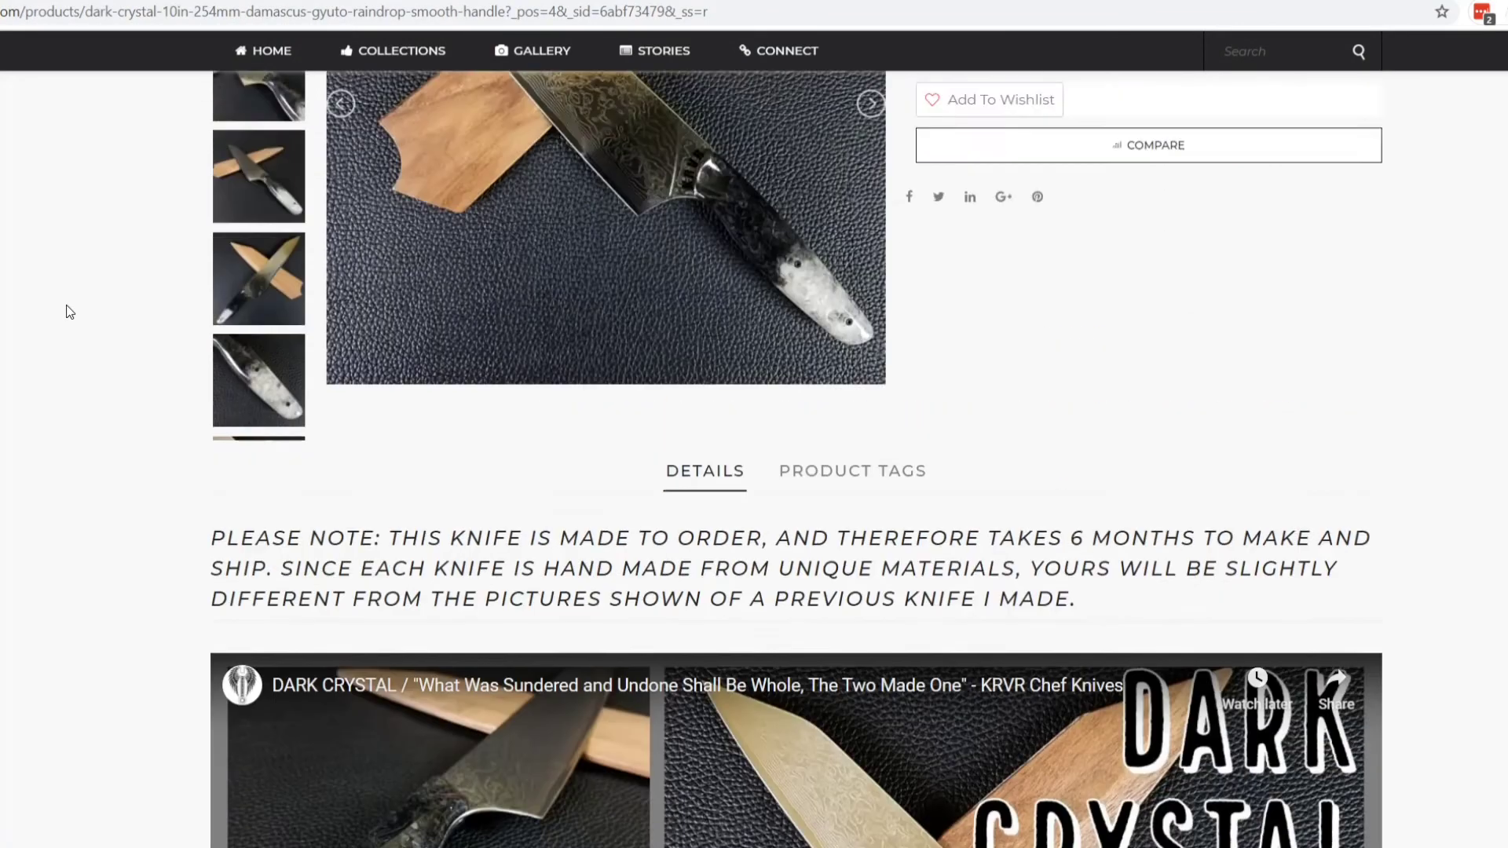
{"action": "scroll", "coordinate": [69, 310], "scroll_direction": "up", "scroll_amount": 3}
{"action": "scroll", "coordinate": [74, 305], "scroll_direction": "down", "scroll_amount": 12}
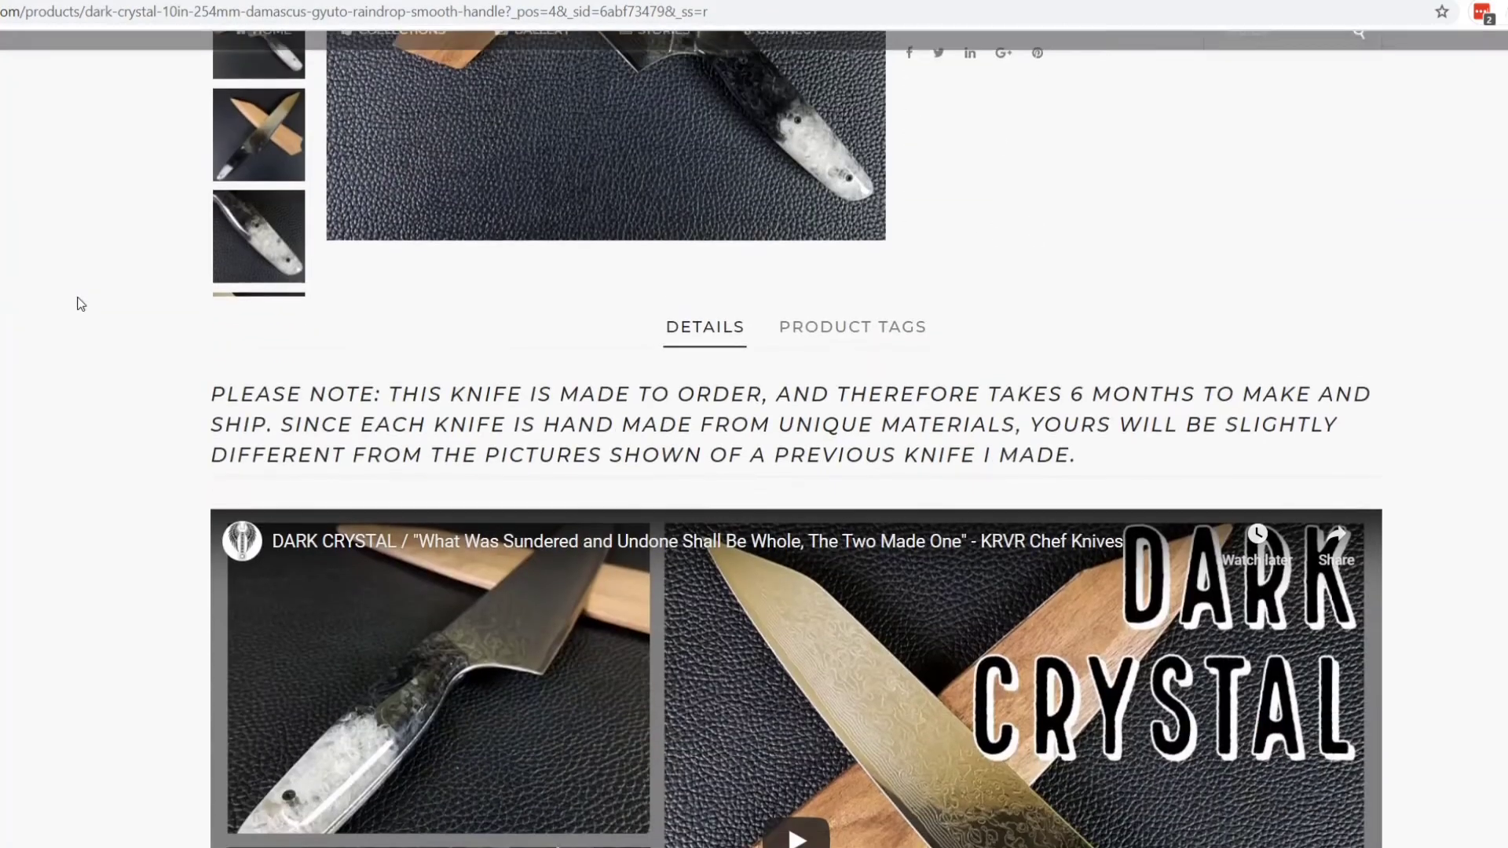
{"action": "scroll", "coordinate": [75, 304], "scroll_direction": "down", "scroll_amount": 2}
{"action": "scroll", "coordinate": [74, 303], "scroll_direction": "up", "scroll_amount": 3}
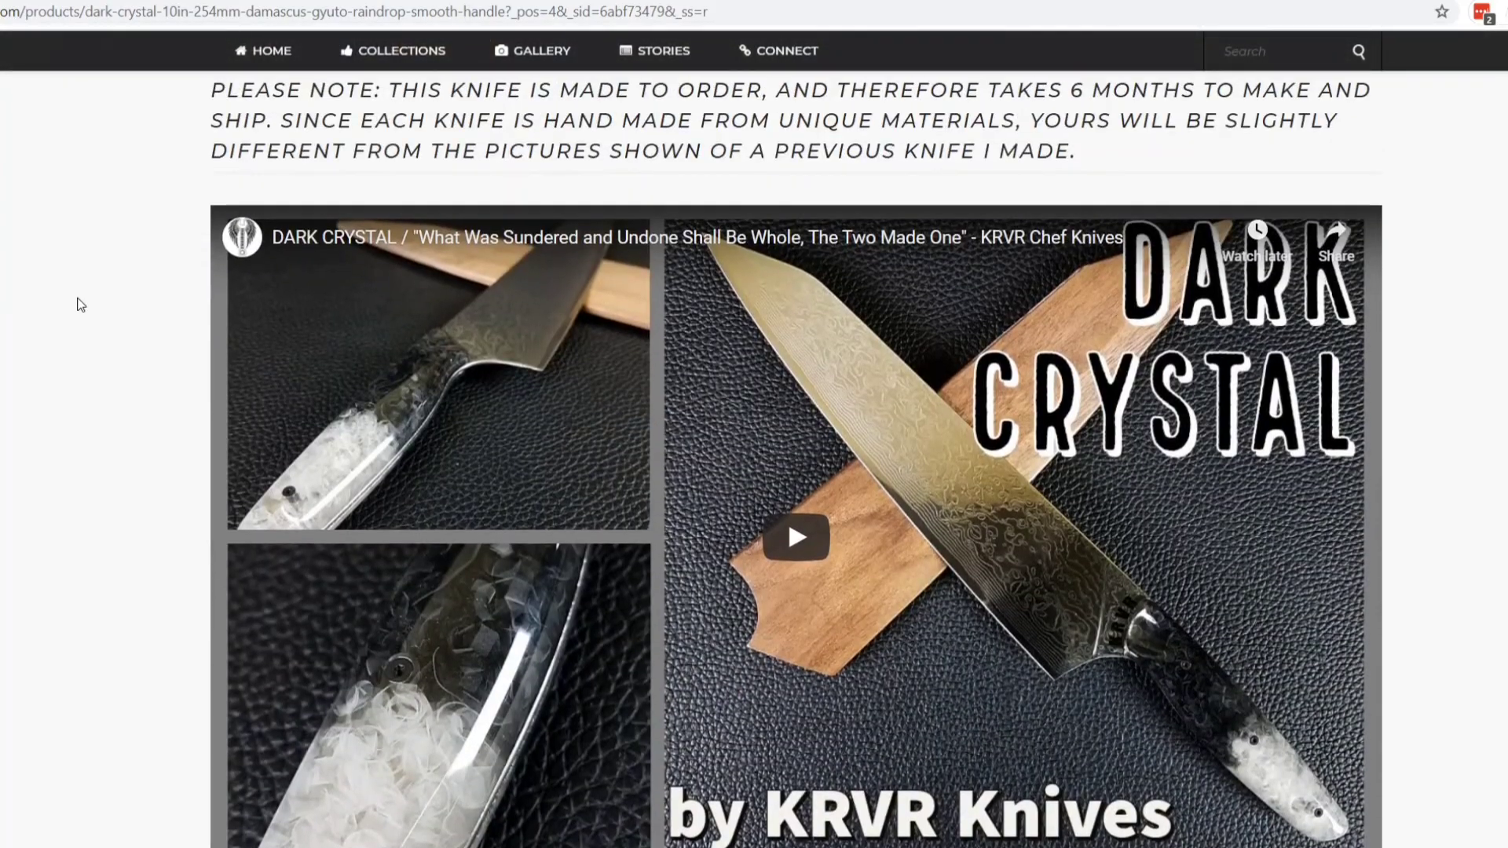
- Restore the browser window, resize it between phone and desktop widths to check how the Dark Crystal video scales, and maximize it again
{"action": "key", "text": "super+Down"}
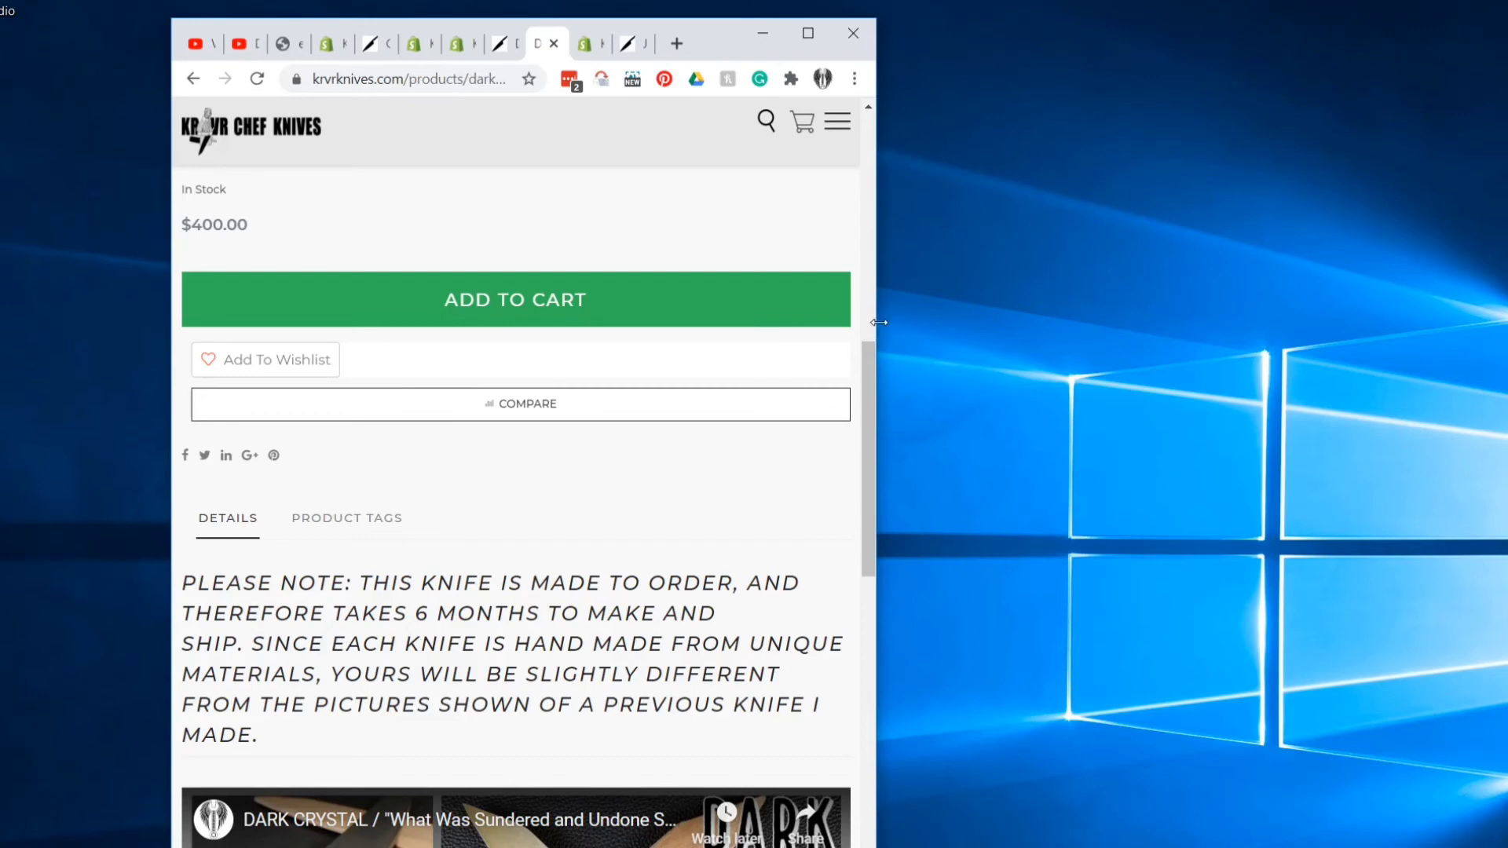
{"action": "scroll", "coordinate": [744, 437], "scroll_direction": "down", "scroll_amount": 5}
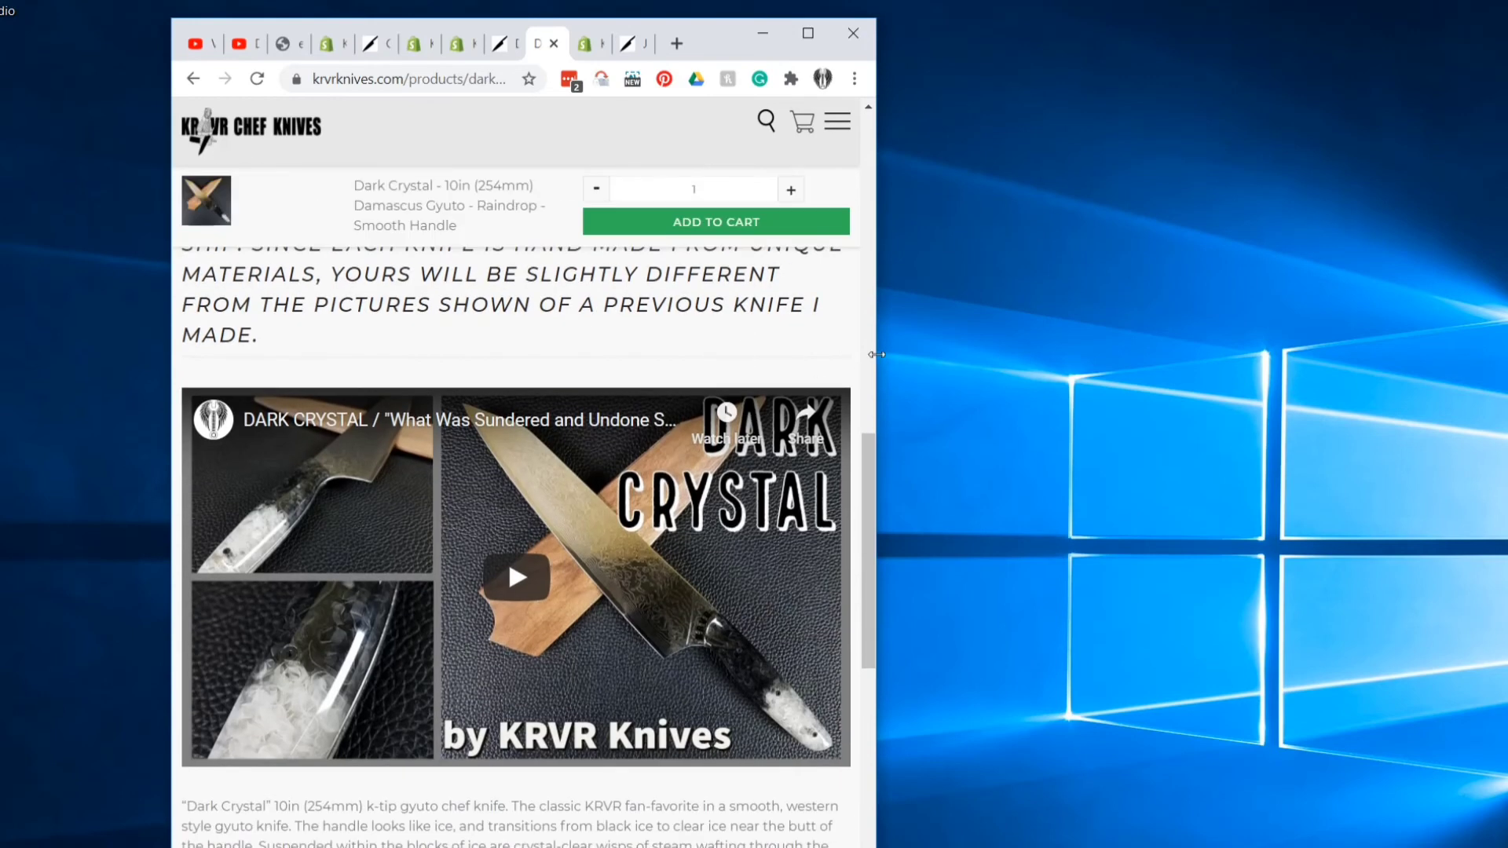
{"action": "left_click_drag", "start_coordinate": [876, 355], "coordinate": [1110, 364]}
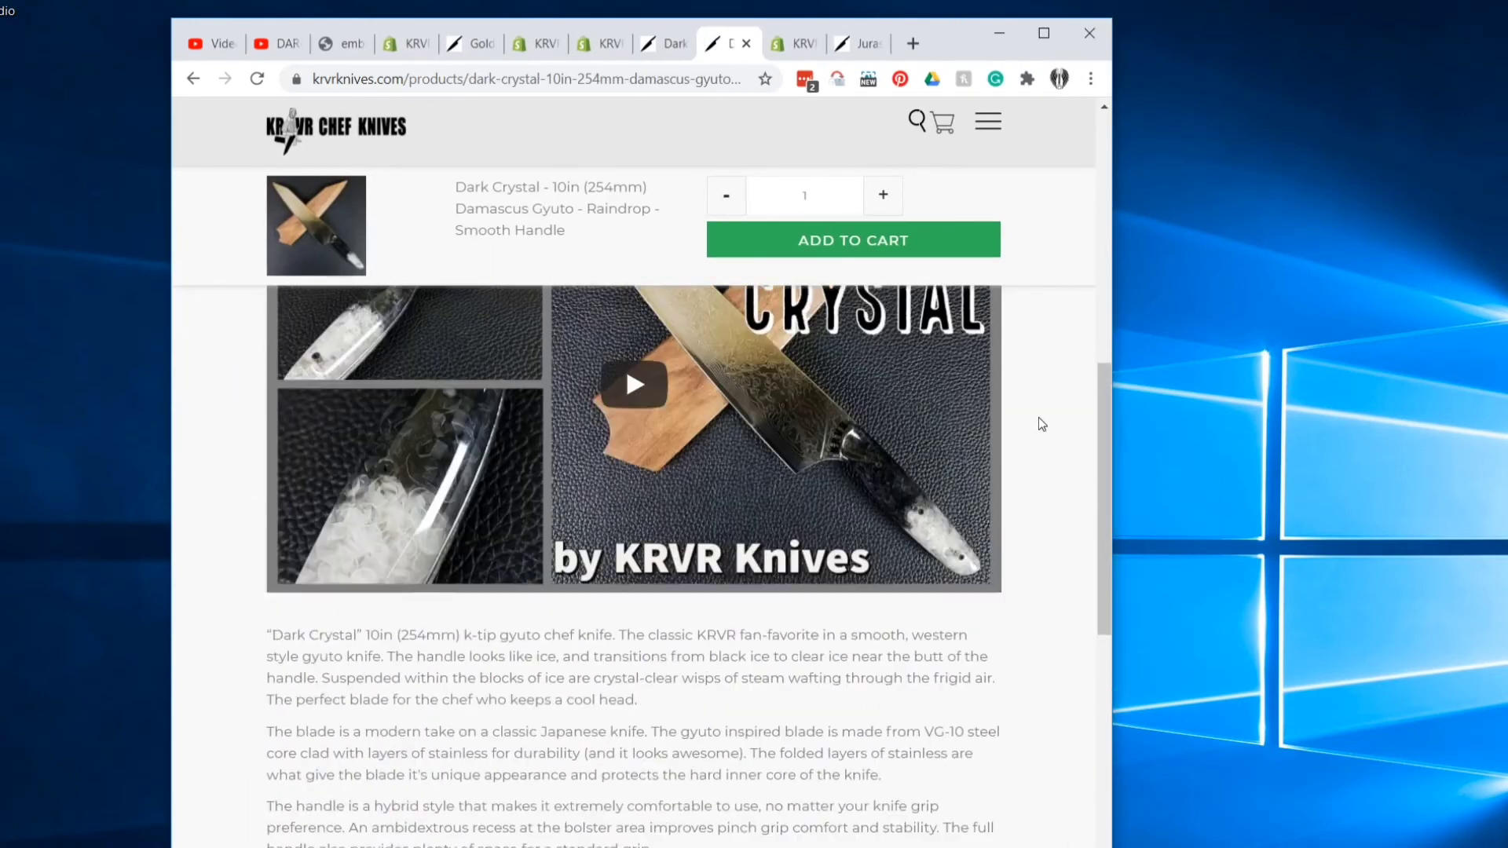
{"action": "left_click_drag", "start_coordinate": [1113, 587], "coordinate": [780, 606]}
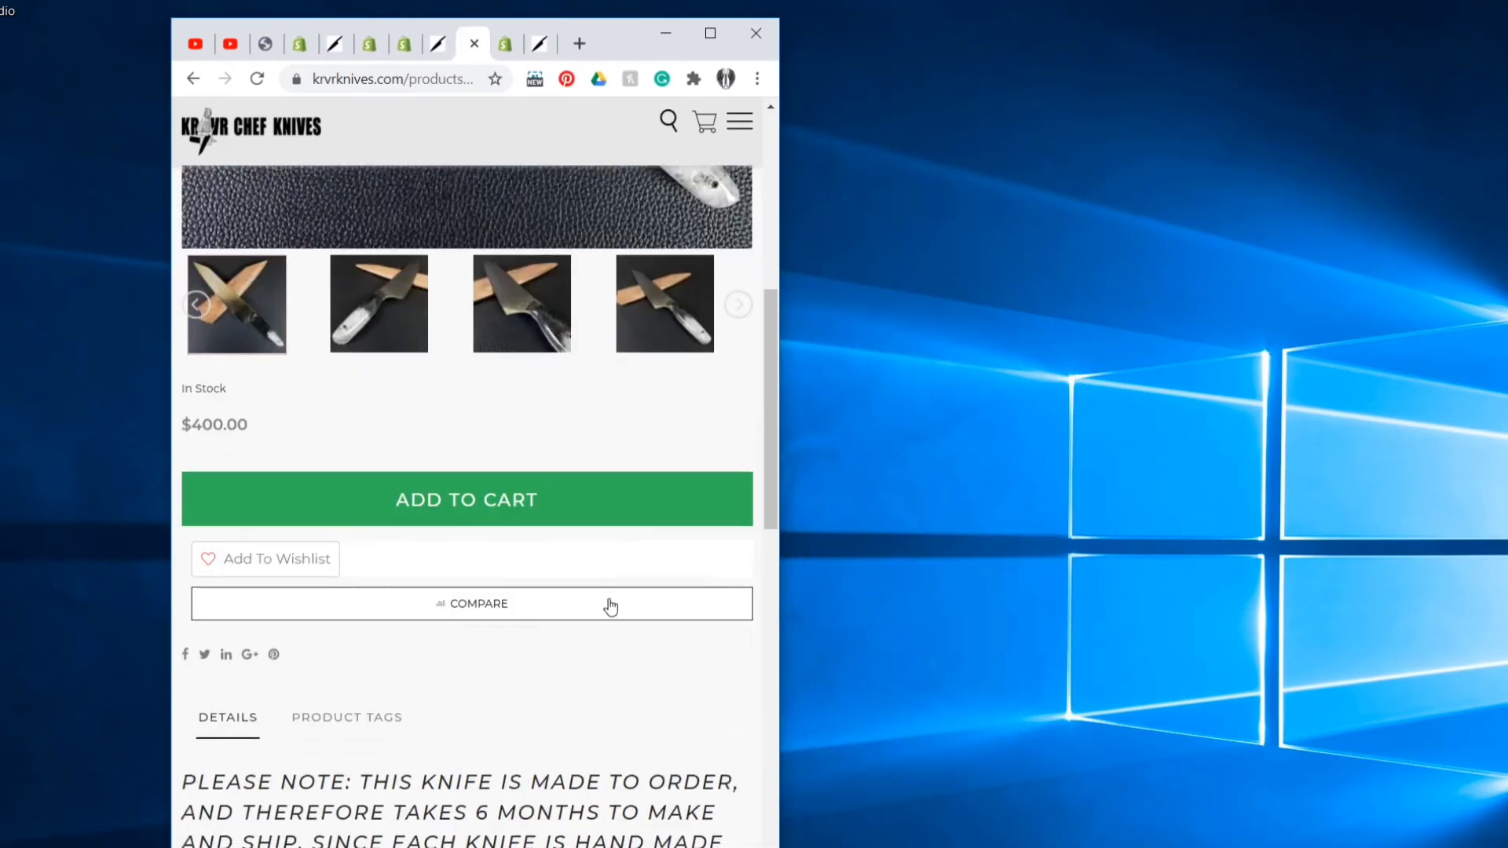
{"action": "scroll", "coordinate": [610, 606], "scroll_direction": "down", "scroll_amount": 8}
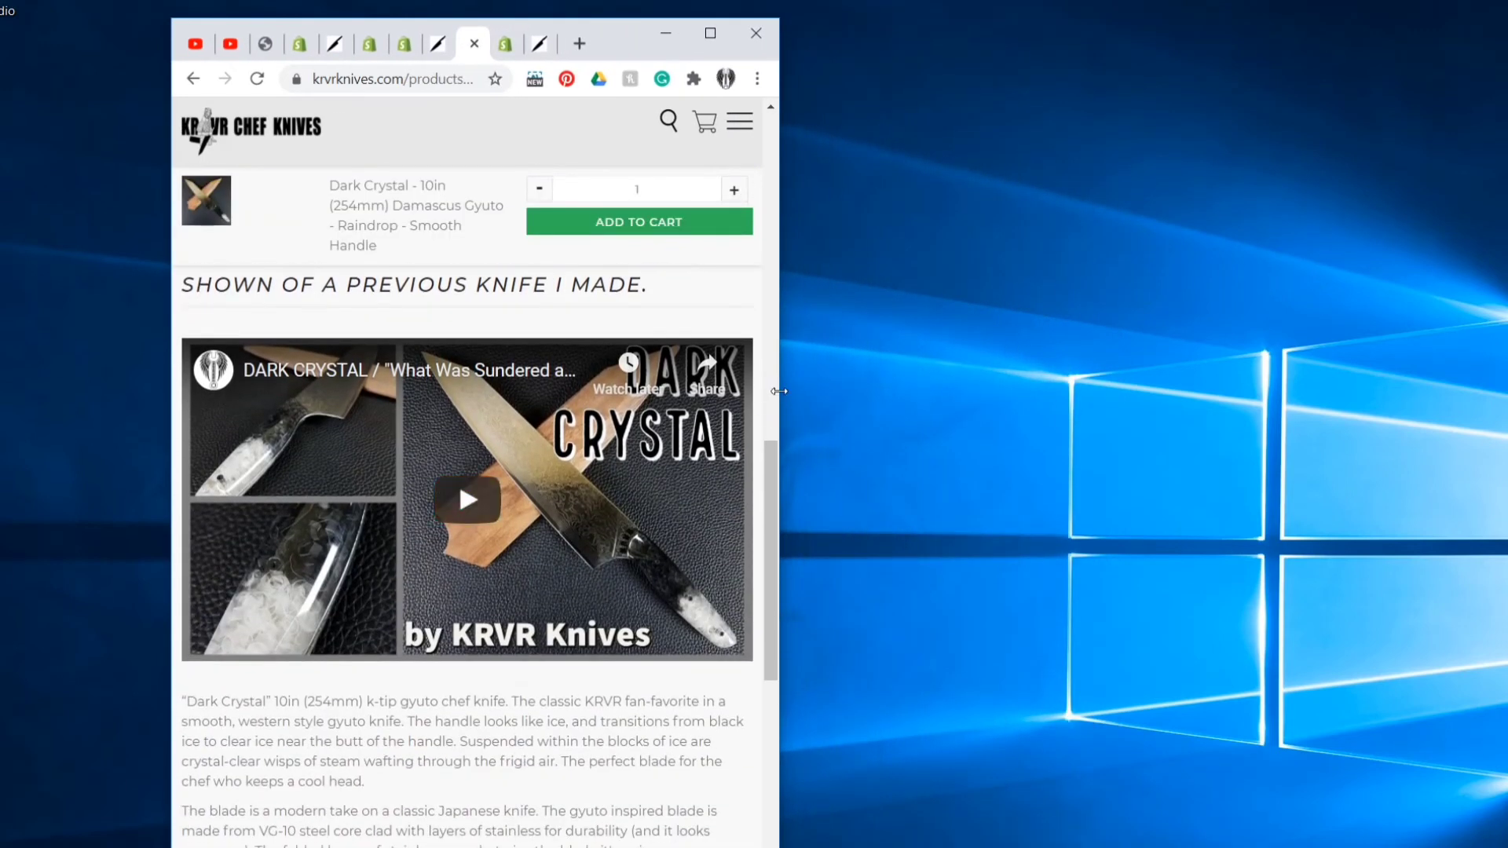
{"action": "left_click_drag", "start_coordinate": [779, 391], "coordinate": [630, 391]}
{"action": "left_click_drag", "start_coordinate": [530, 395], "coordinate": [1087, 395]}
{"action": "scroll", "coordinate": [1087, 463], "scroll_direction": "up", "scroll_amount": 5}
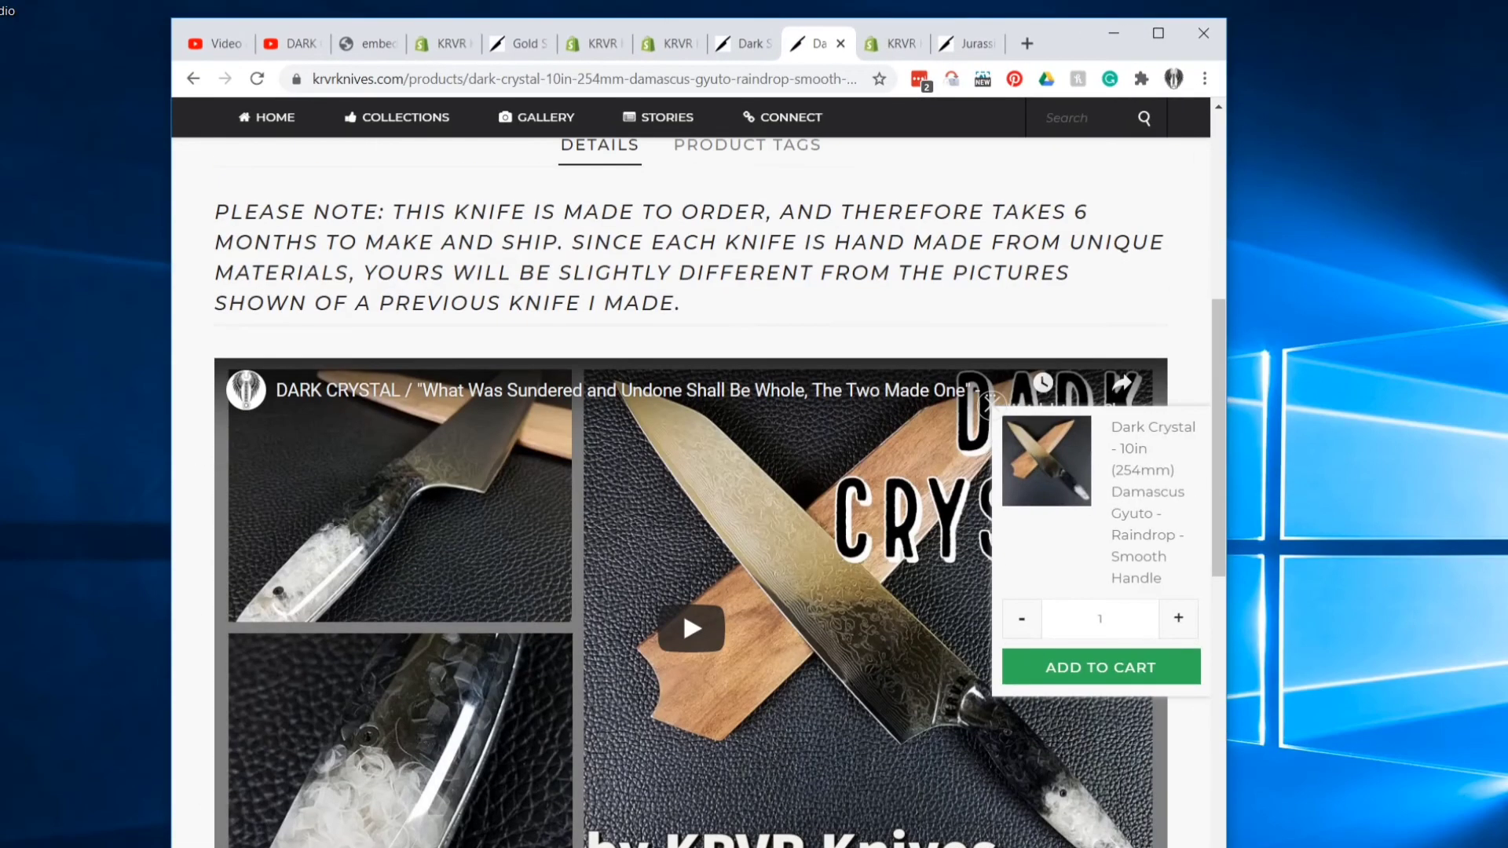
{"action": "left_click", "coordinate": [1152, 34]}
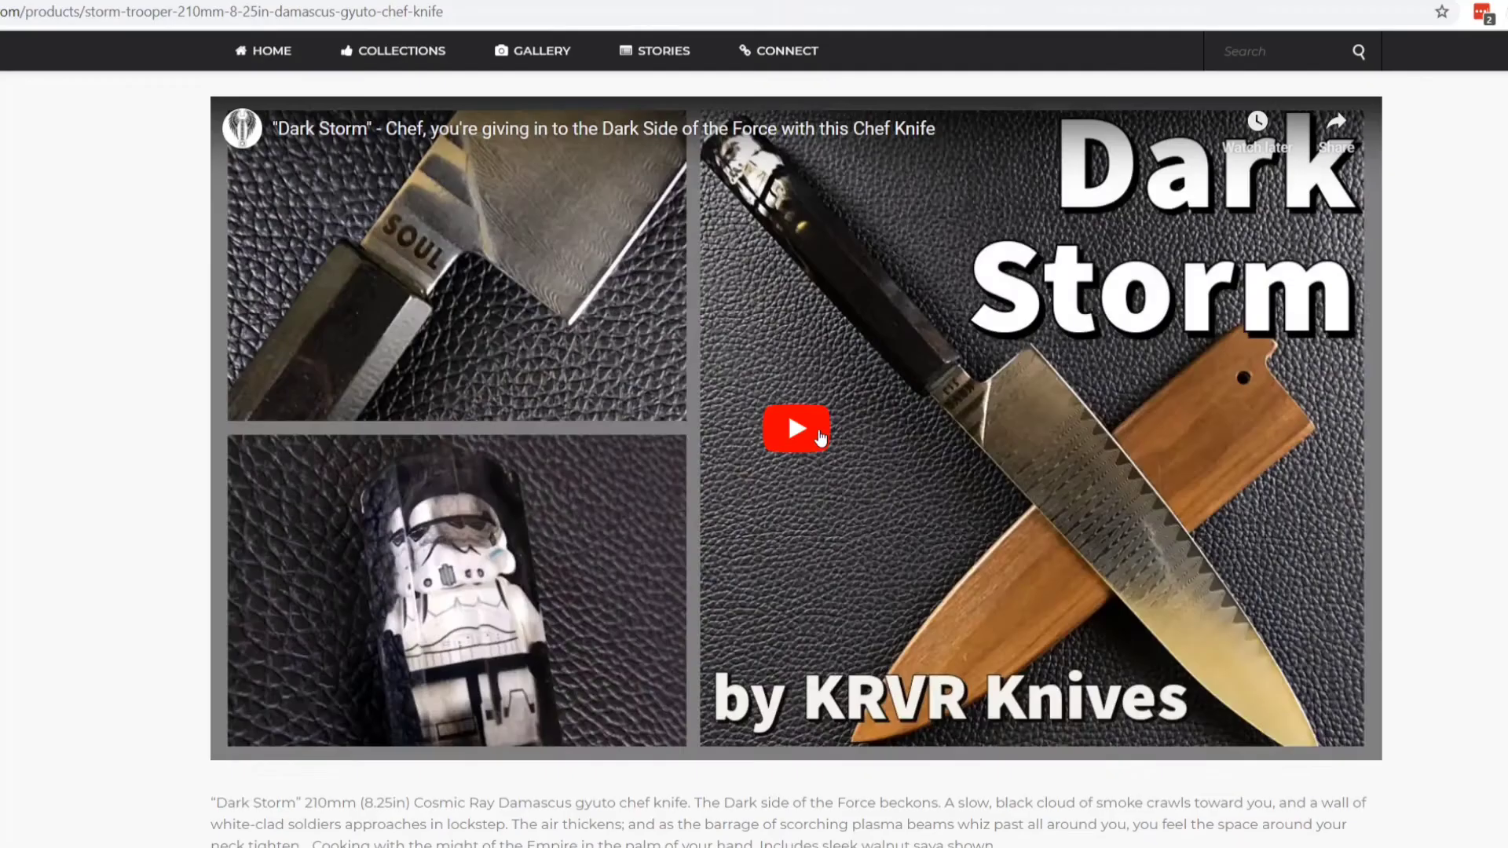
- Play the Dark Storm product video and resize the restored browser window narrower and wider to check how the playing video scales
{"action": "left_click", "coordinate": [990, 507]}
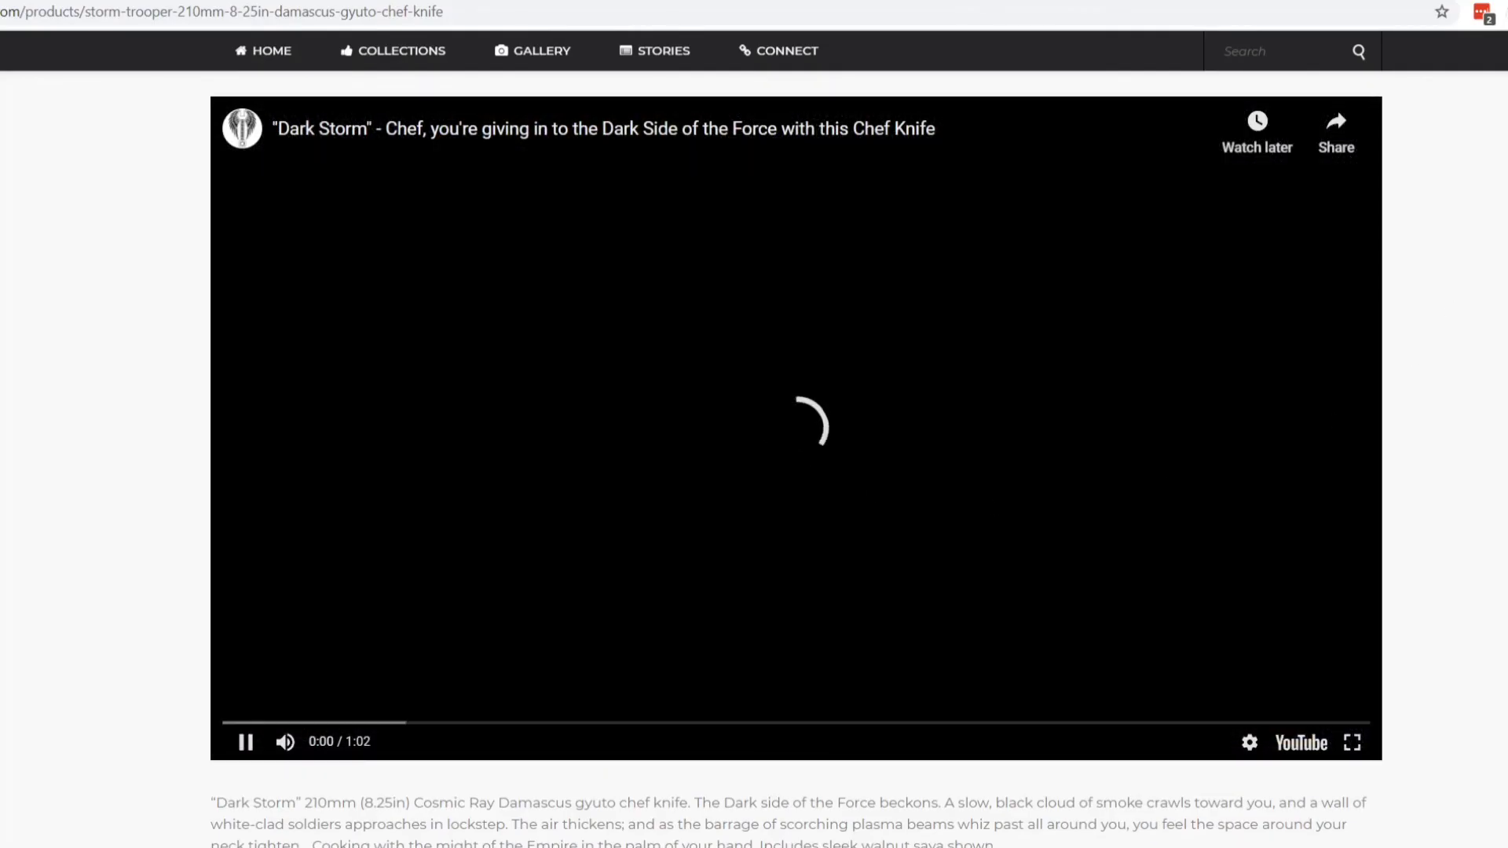
{"action": "key", "text": "super+Down"}
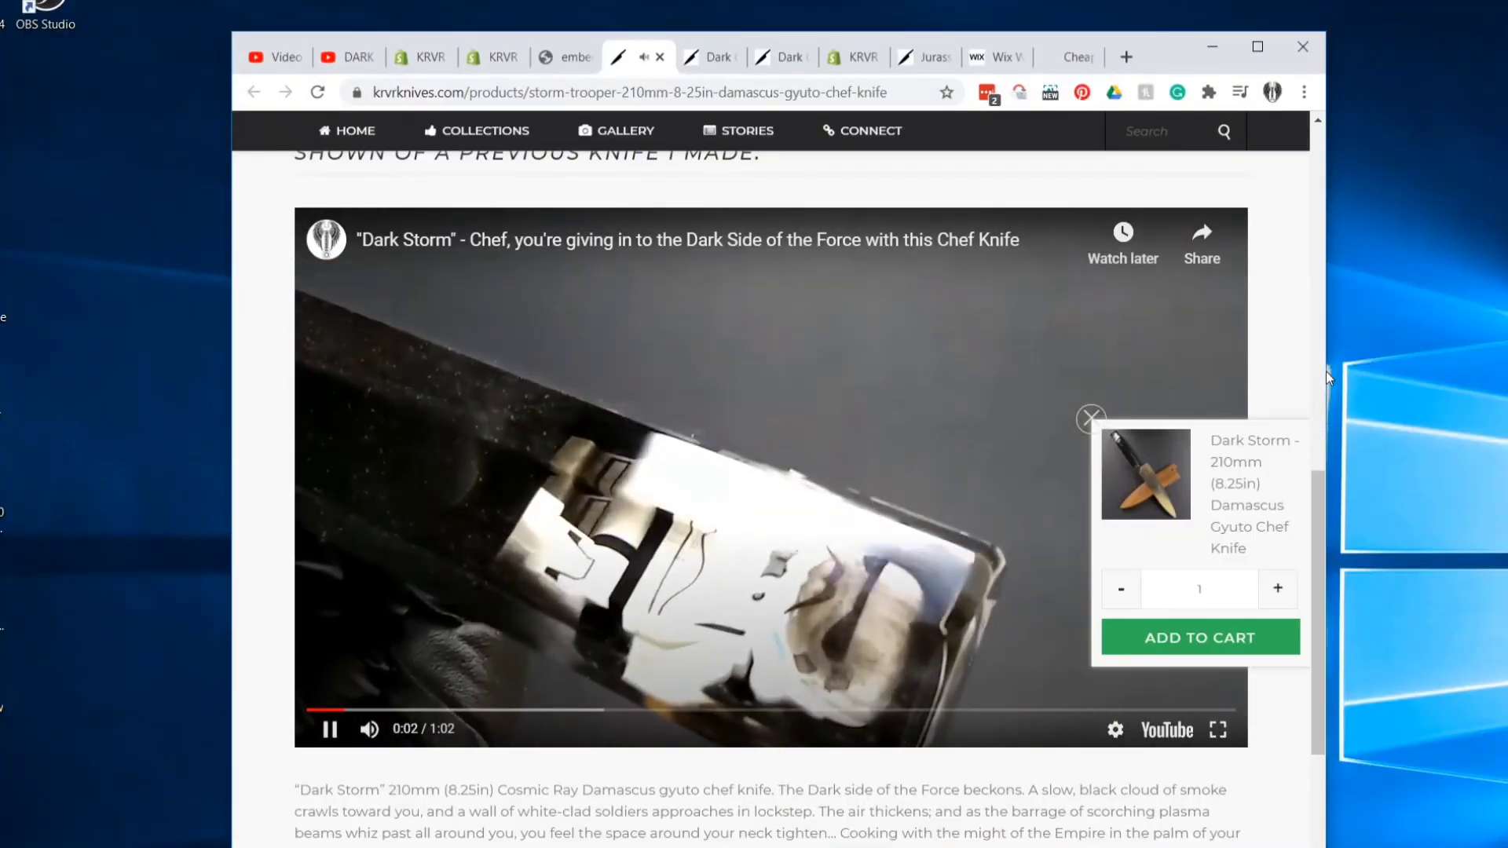
{"action": "left_click_drag", "start_coordinate": [1326, 370], "coordinate": [841, 384]}
{"action": "scroll", "coordinate": [818, 417], "scroll_direction": "down", "scroll_amount": 7}
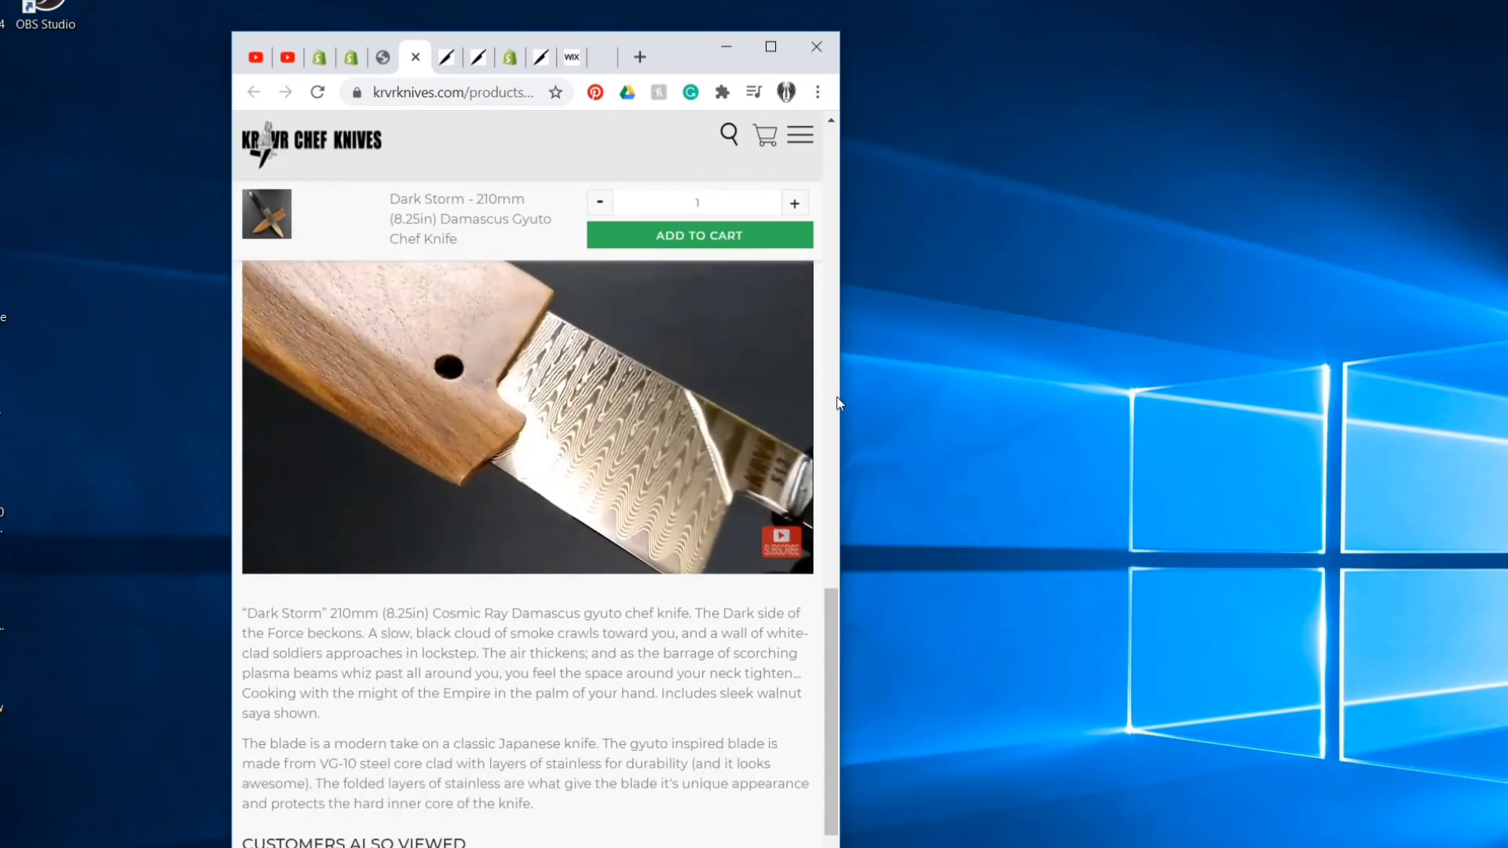
{"action": "left_click_drag", "start_coordinate": [840, 396], "coordinate": [1171, 409]}
{"action": "scroll", "coordinate": [1052, 420], "scroll_direction": "up", "scroll_amount": 2}
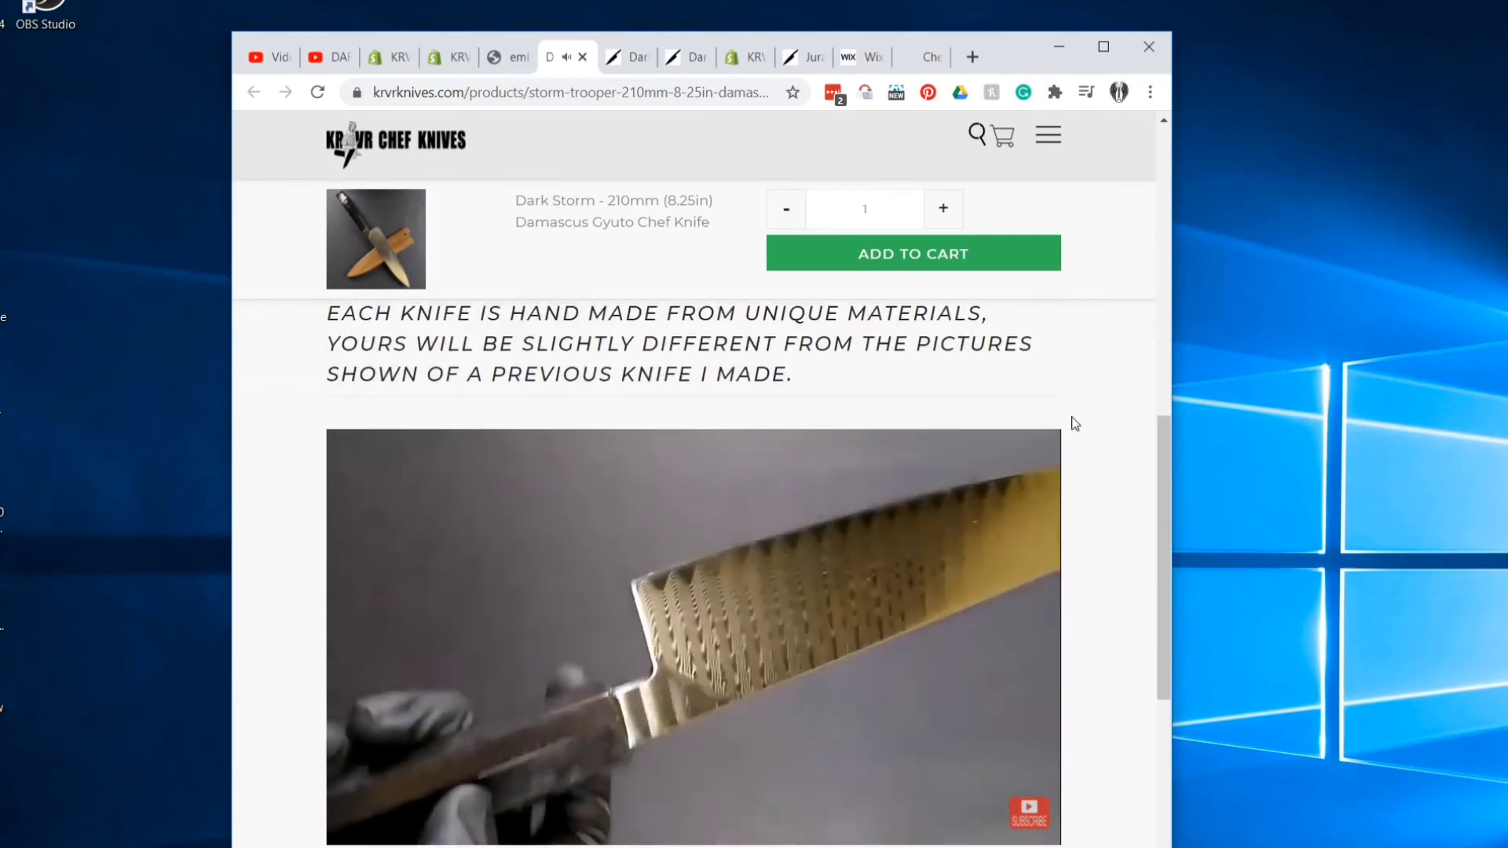